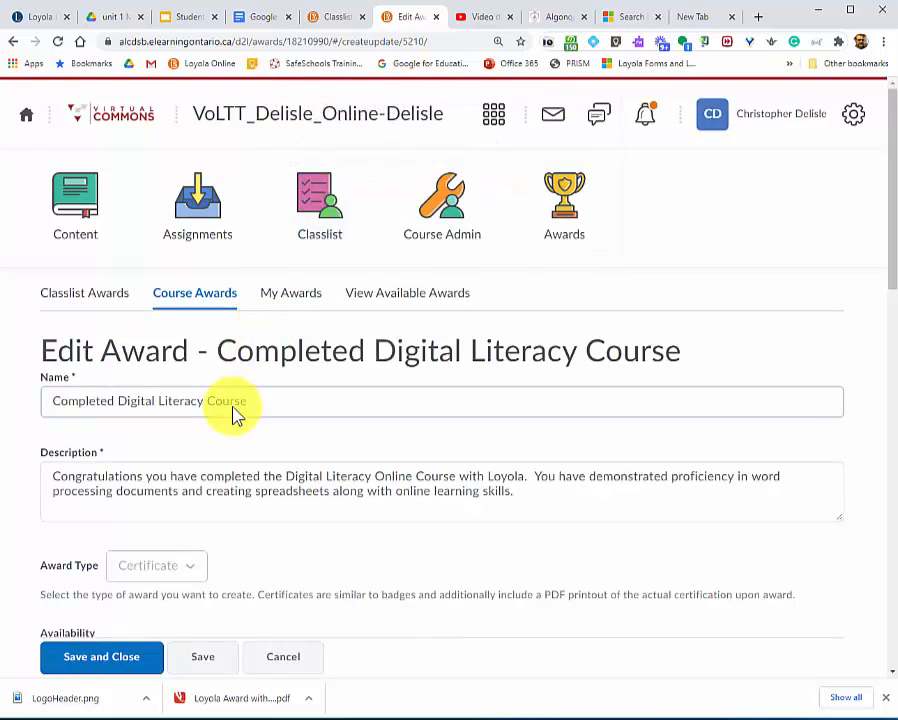
Review the Completed Digital Literacy Course award's name, description and image, and preview its PDF certificate template.
scroll(234, 410, down, 1)
click(60, 418)
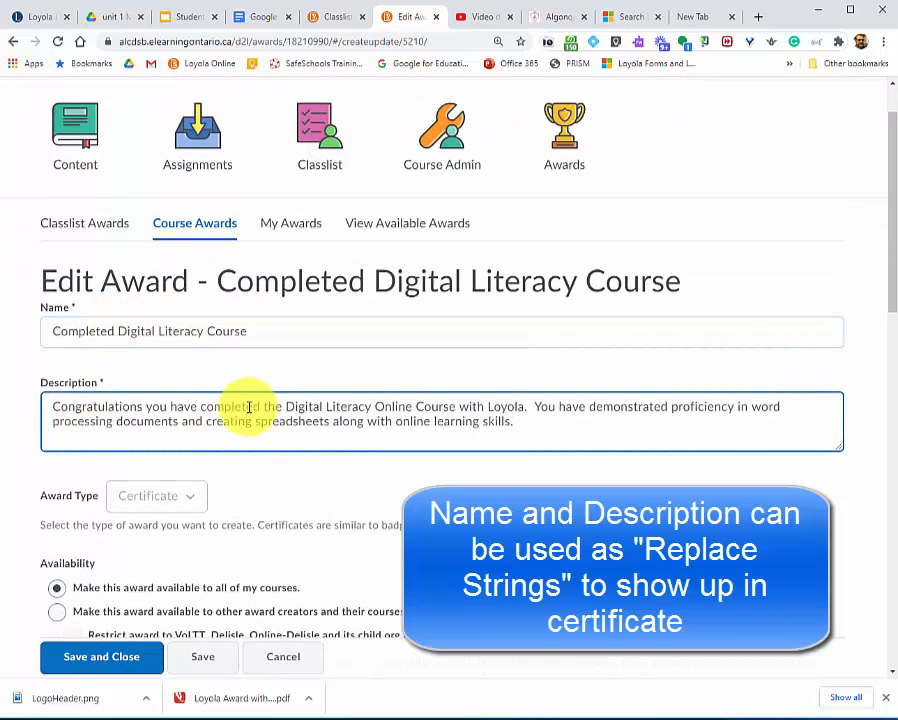
scroll(247, 409, down, 8)
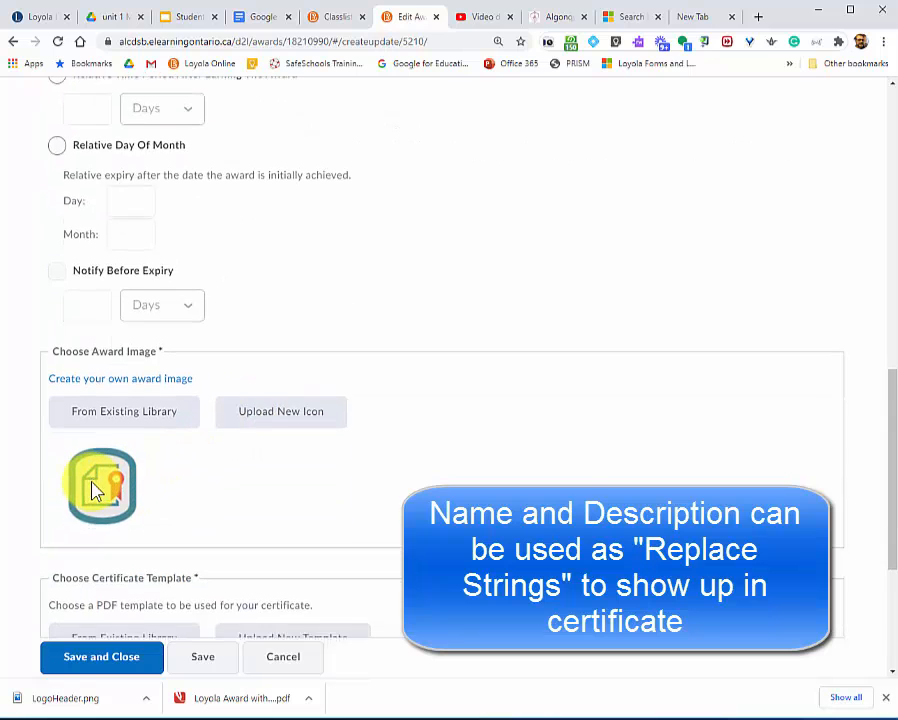
scroll(118, 440, down, 3)
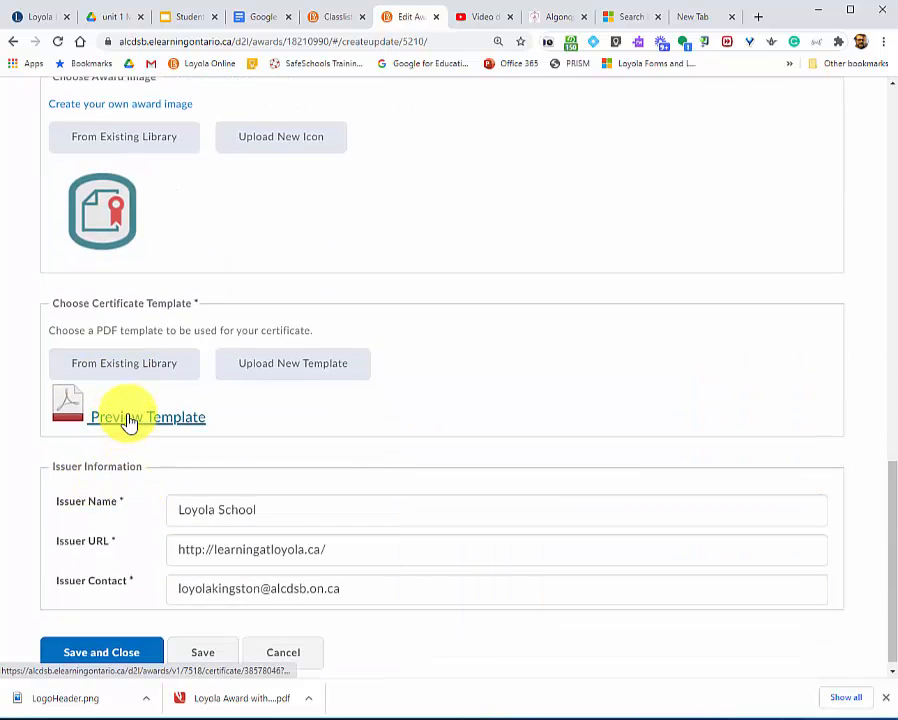
click(204, 418)
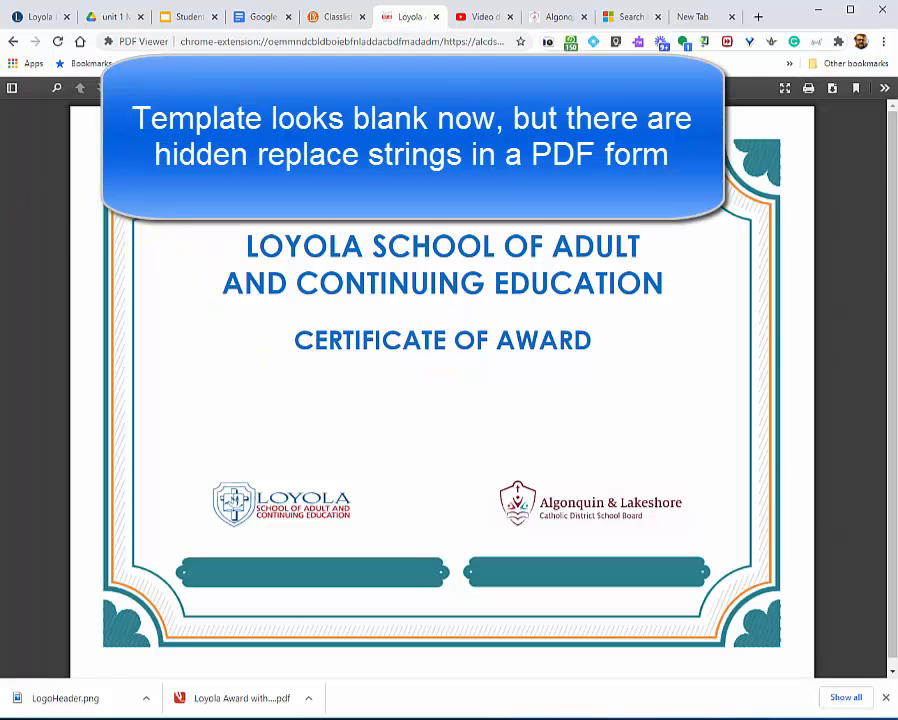
Switch to Adobe Acrobat Pro and examine the replace-string form fields on the certificate, such as {FullName}, {AwardDescription}, {AwardEvidence} and {AwardDate}.
drag(0, 36, 400, 91)
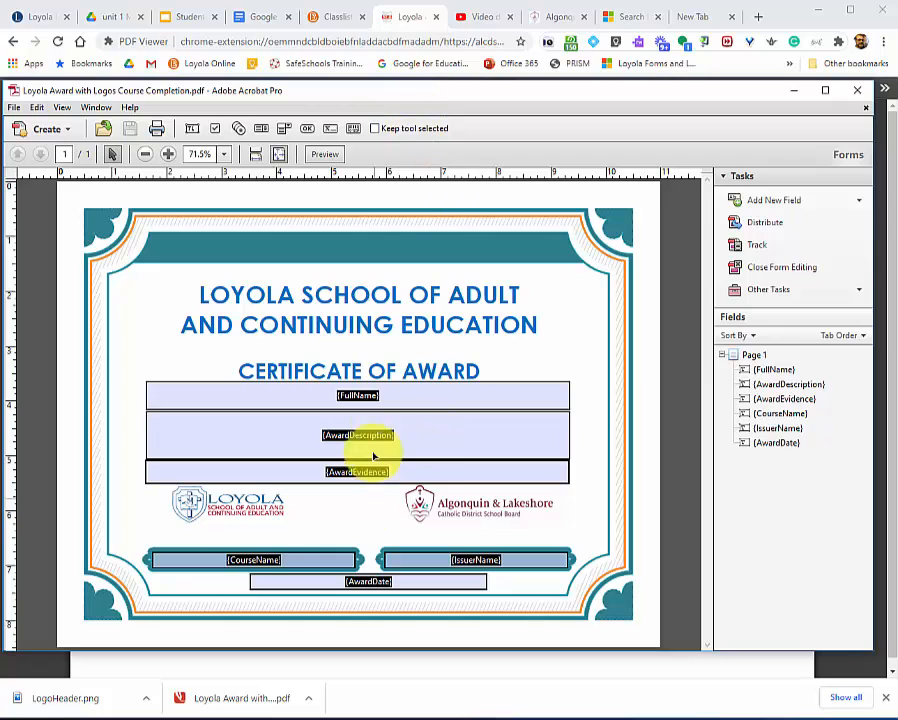
click(413, 399)
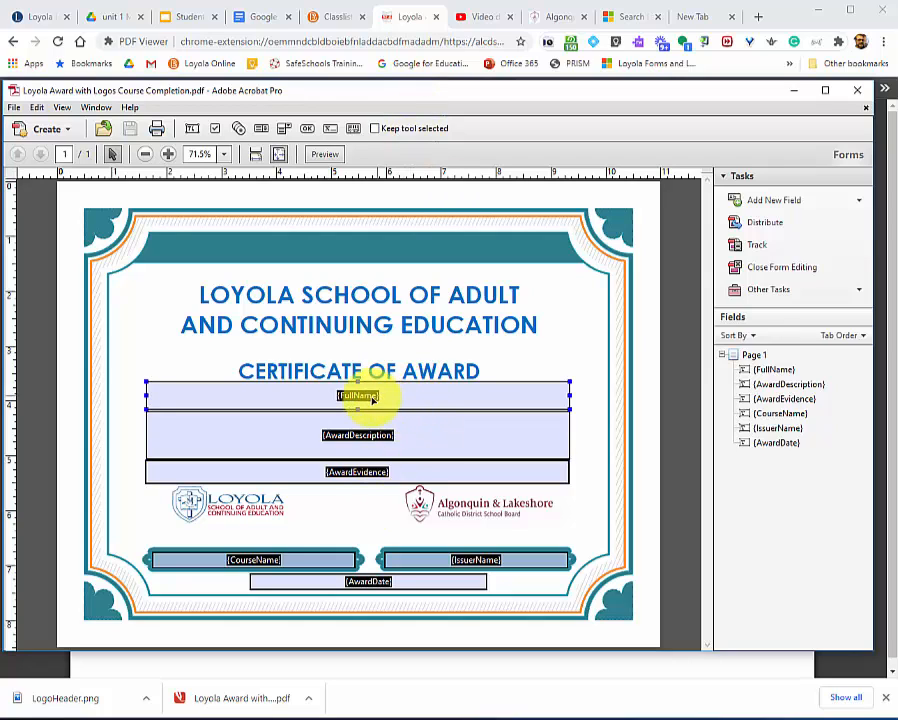
click(379, 446)
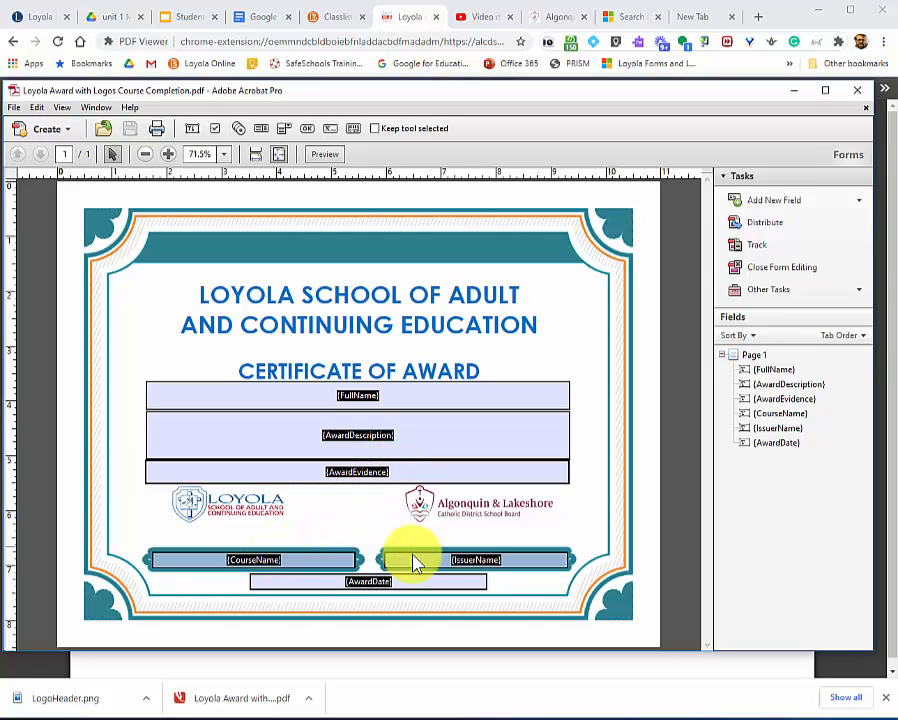
click(432, 579)
click(419, 76)
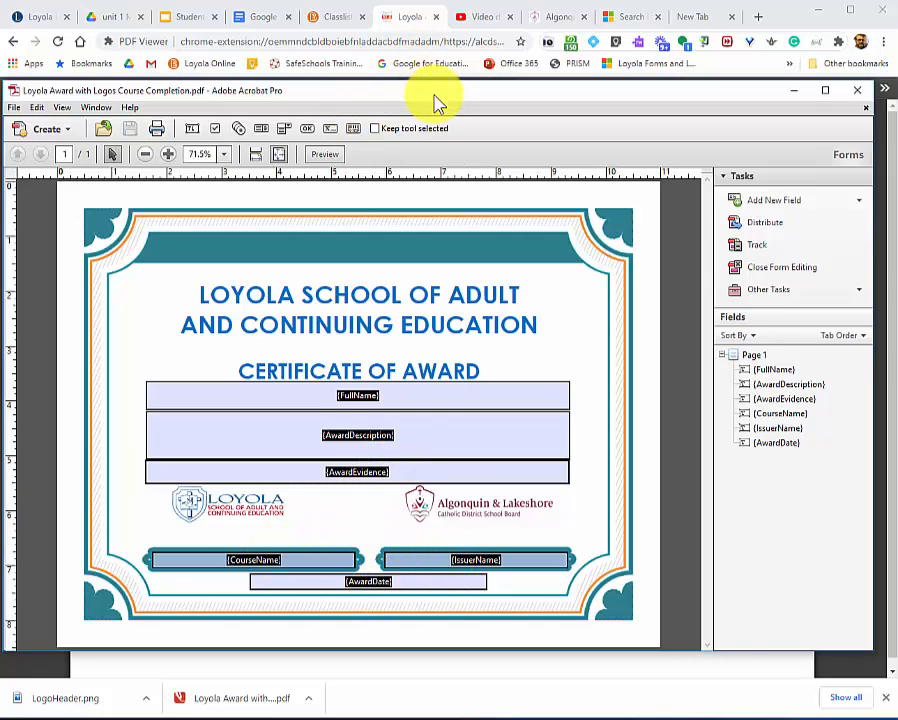
drag(434, 95, 0, 212)
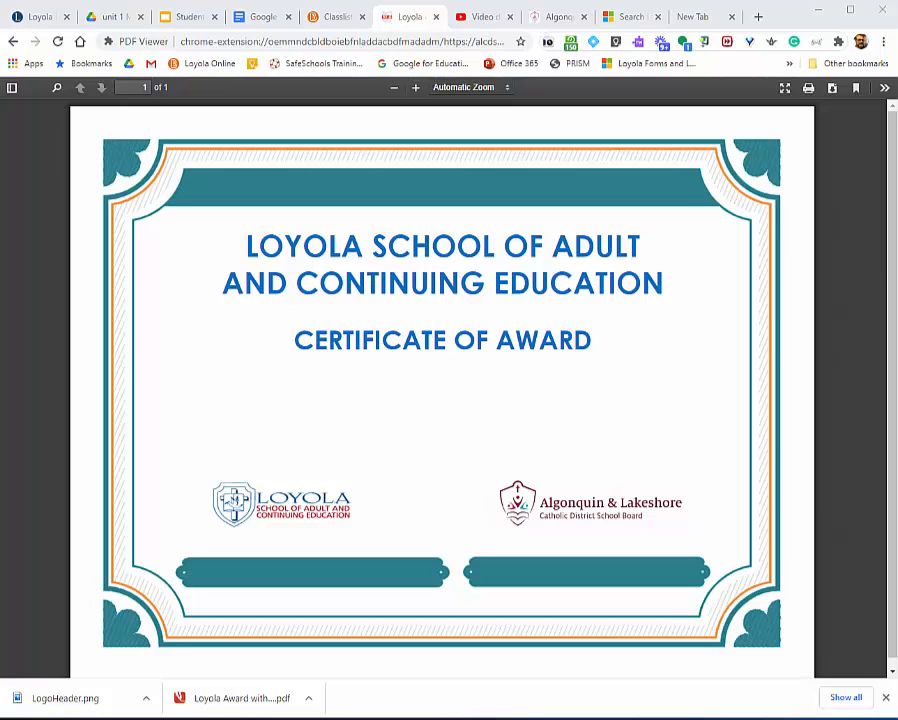
Return from the template preview to the classlist awards and start issuing an award to the VoLTT Student test account.
click(13, 42)
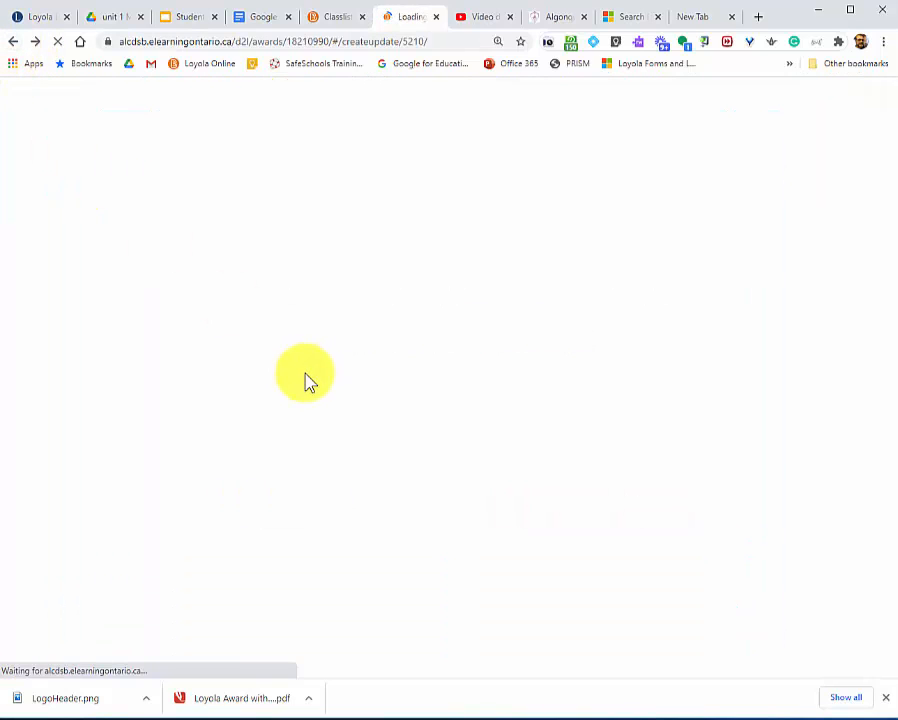
click(310, 251)
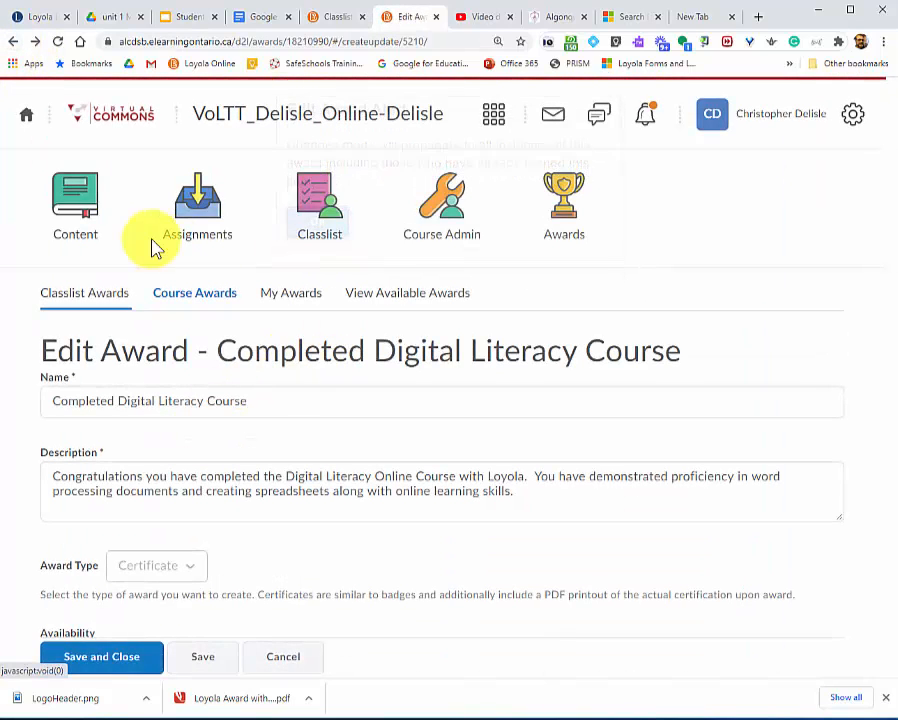
click(108, 305)
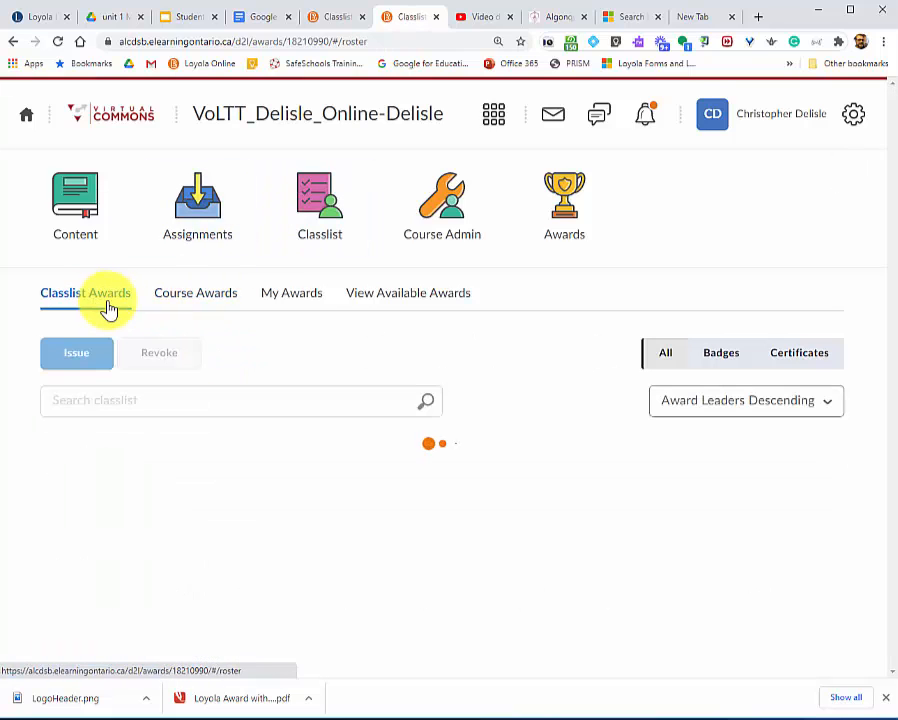
click(73, 594)
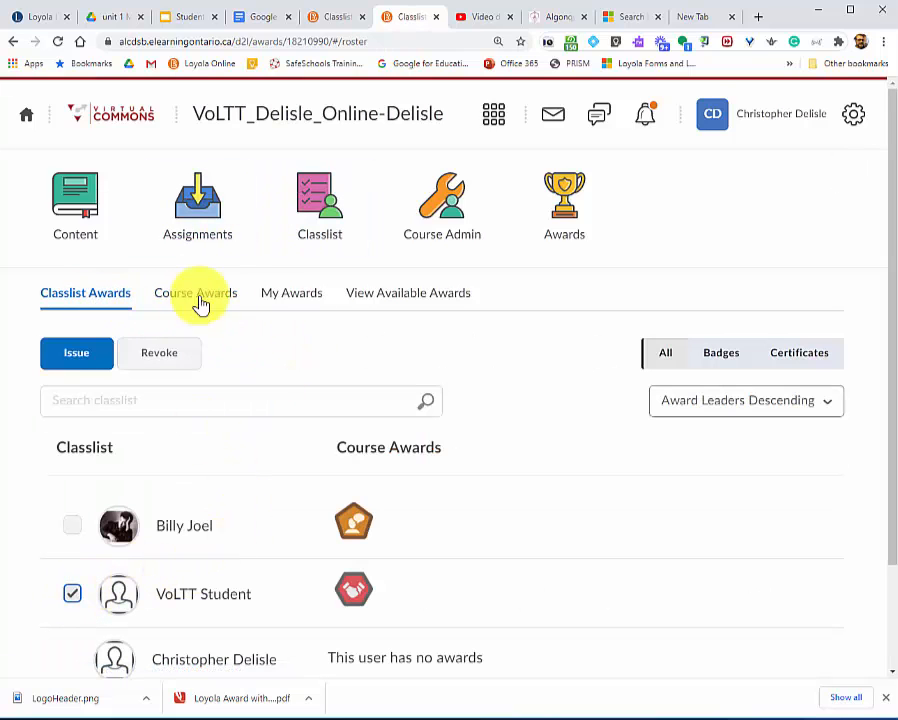
click(75, 360)
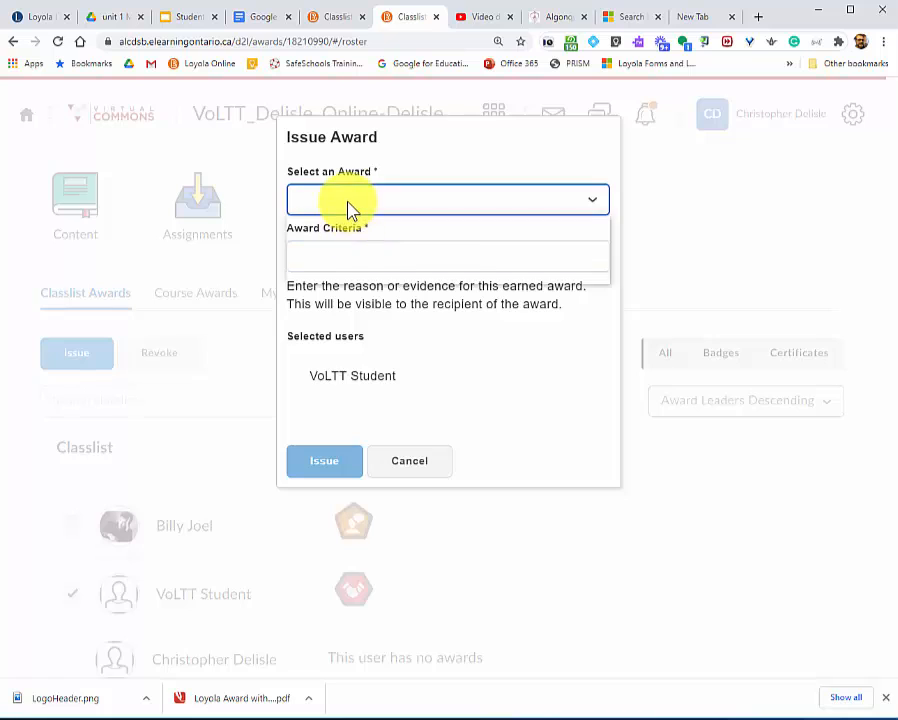
Issue the Completed Digital Literacy Course award with the award criteria "Way to go 90%".
click(348, 208)
click(356, 250)
click(352, 266)
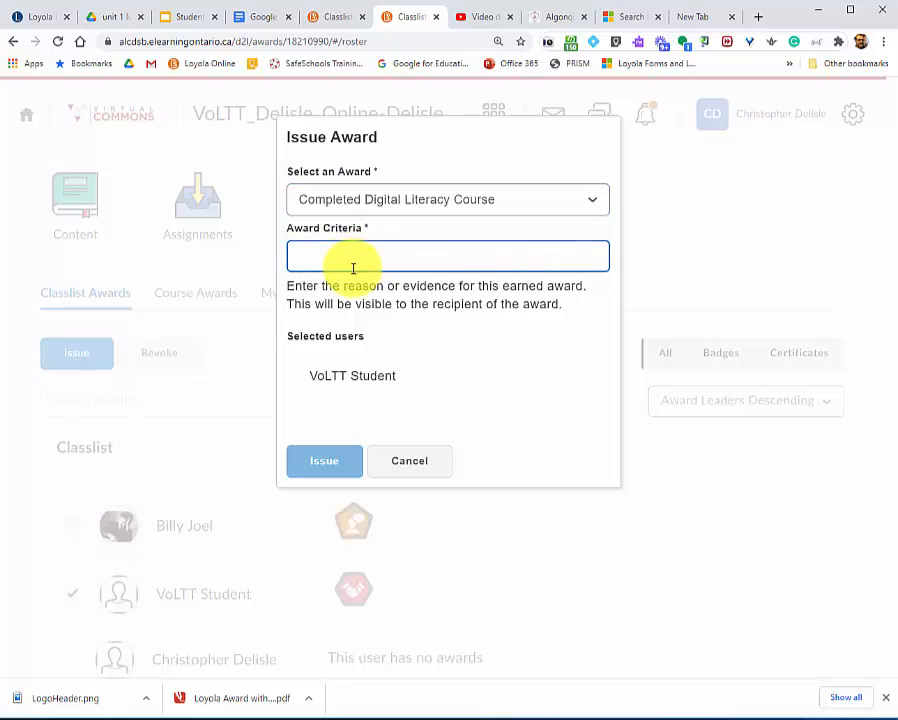
text(Way to go)
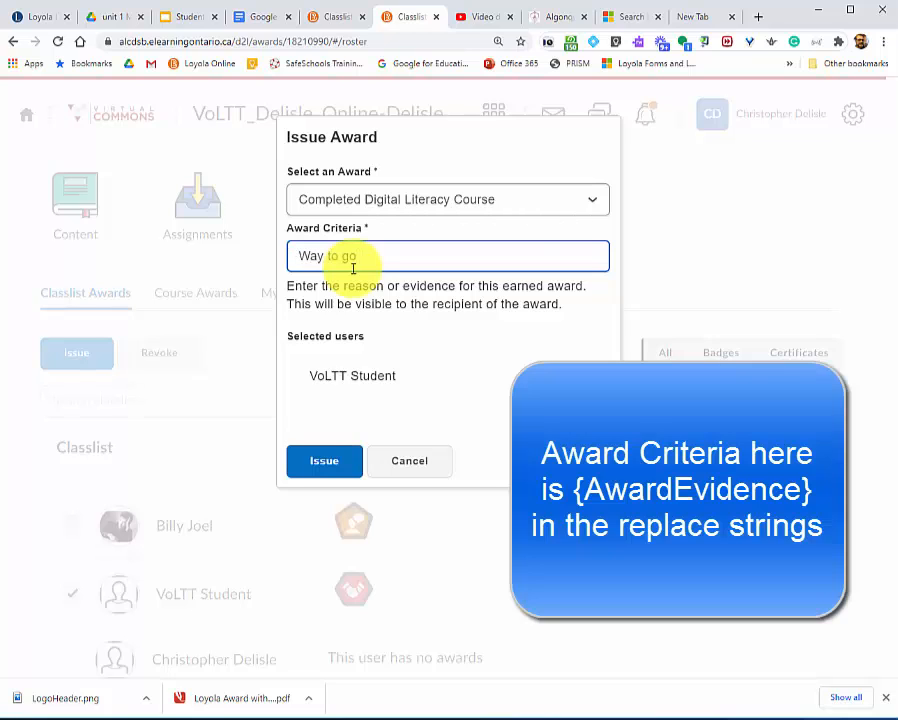
text( 90%)
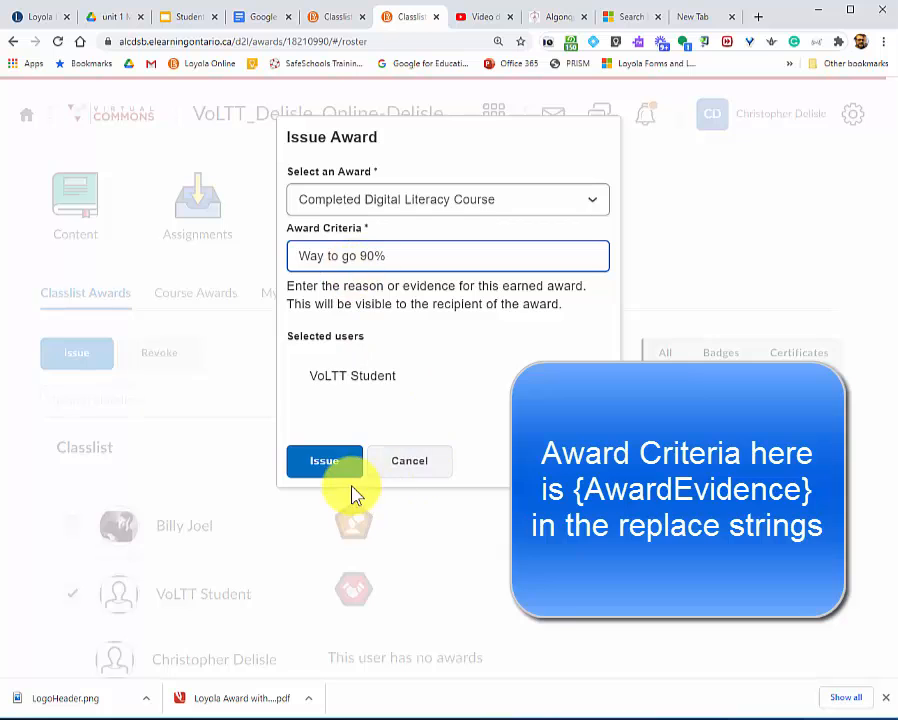
click(330, 468)
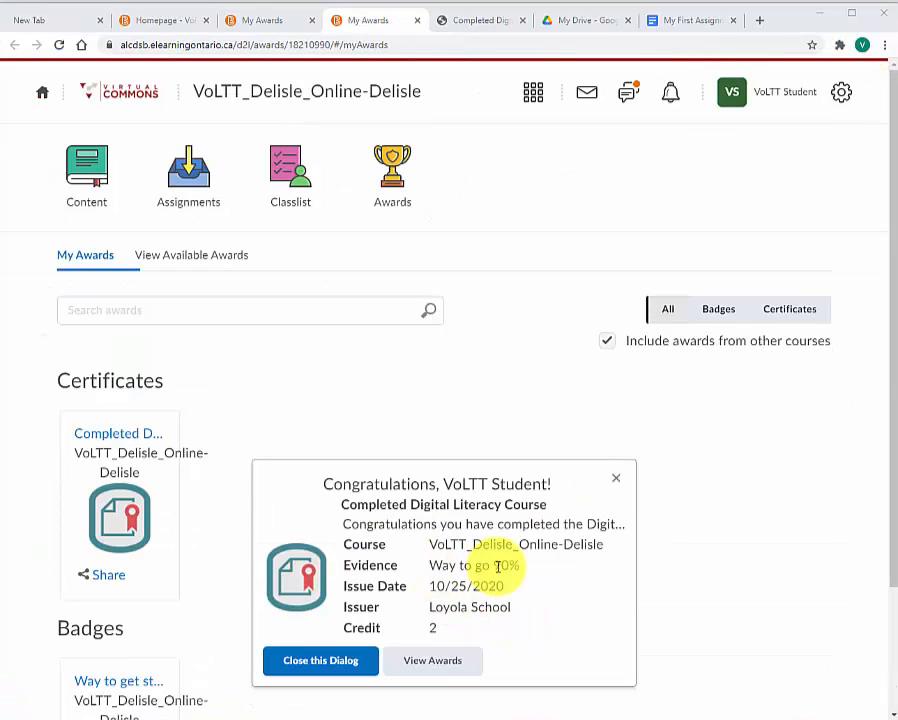
Generate the Completed Digital Literacy Course certificate from the student's awards and compare the downloaded PDF with the Acrobat form template.
click(428, 664)
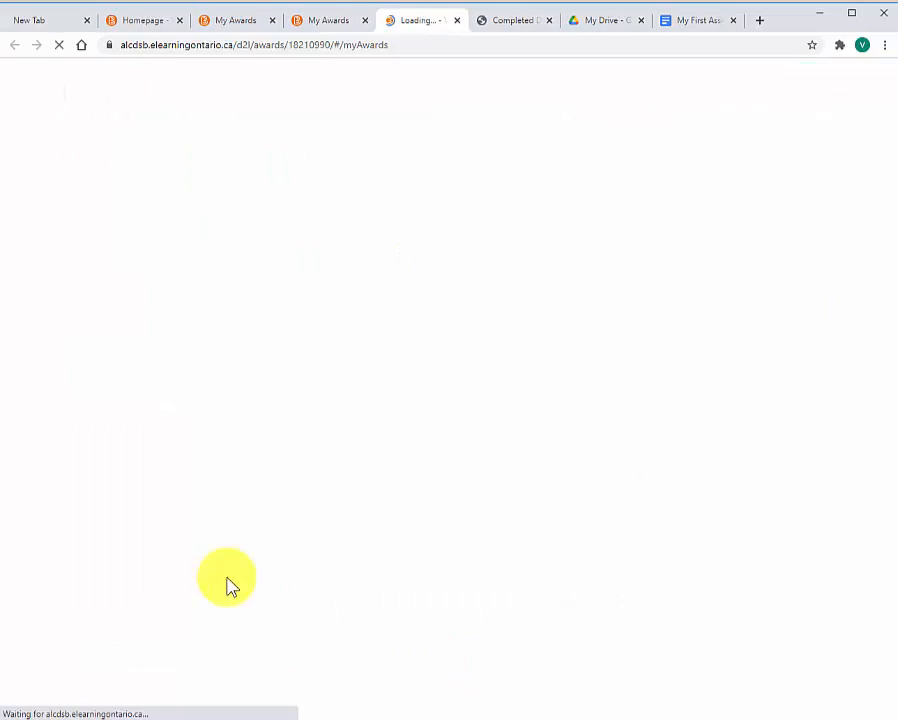
click(92, 538)
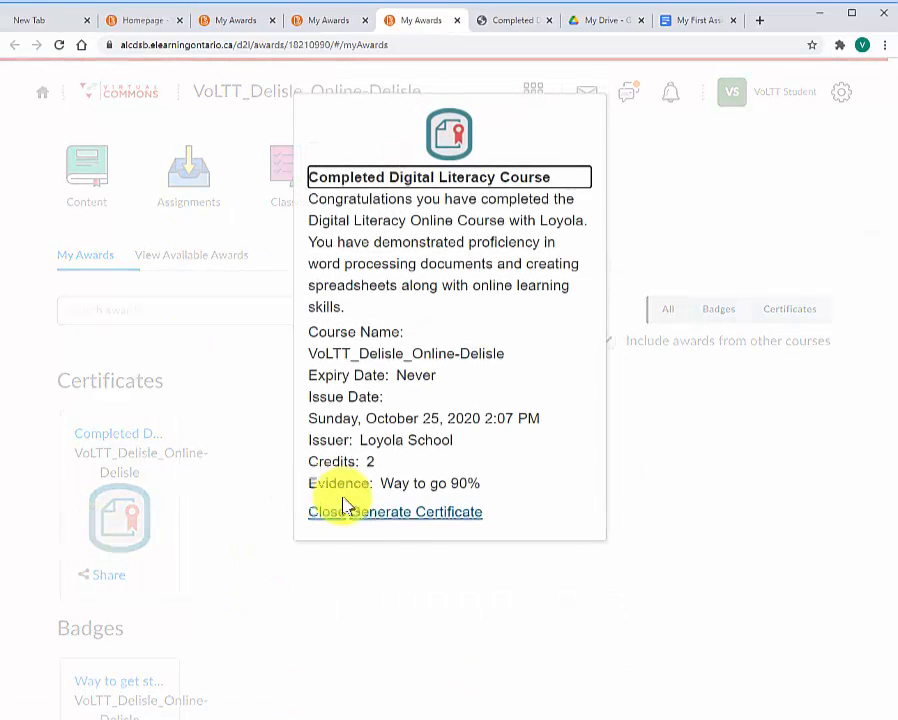
click(399, 515)
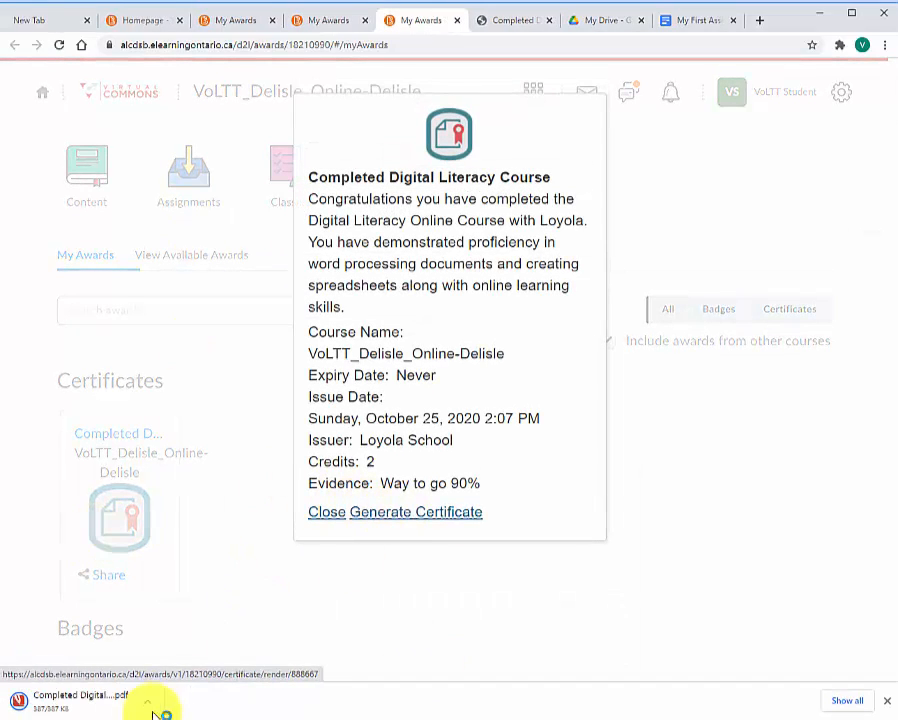
click(94, 705)
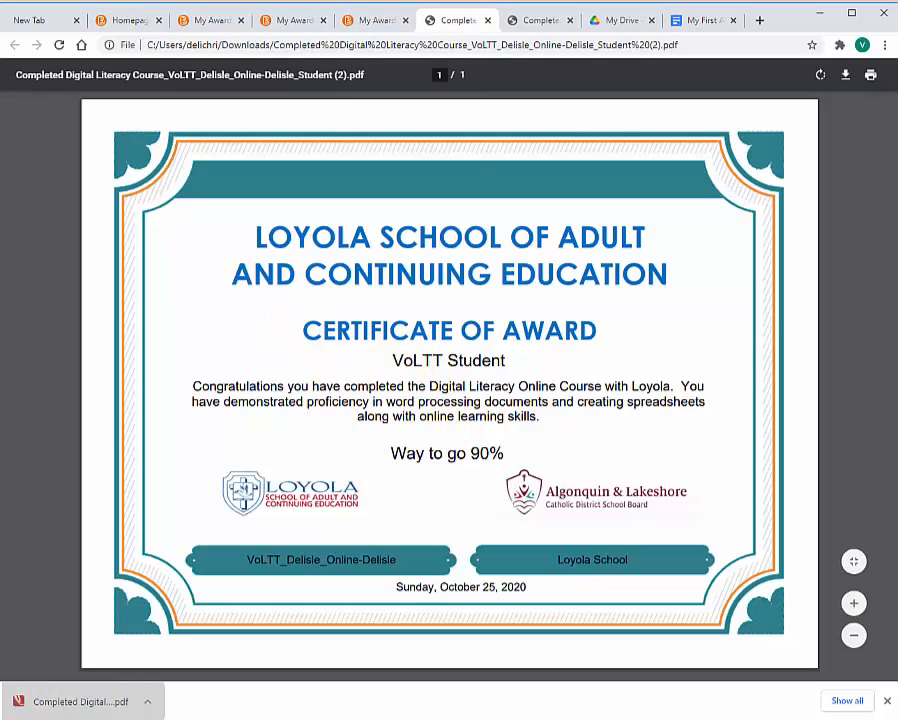
drag(0, 168, 894, 84)
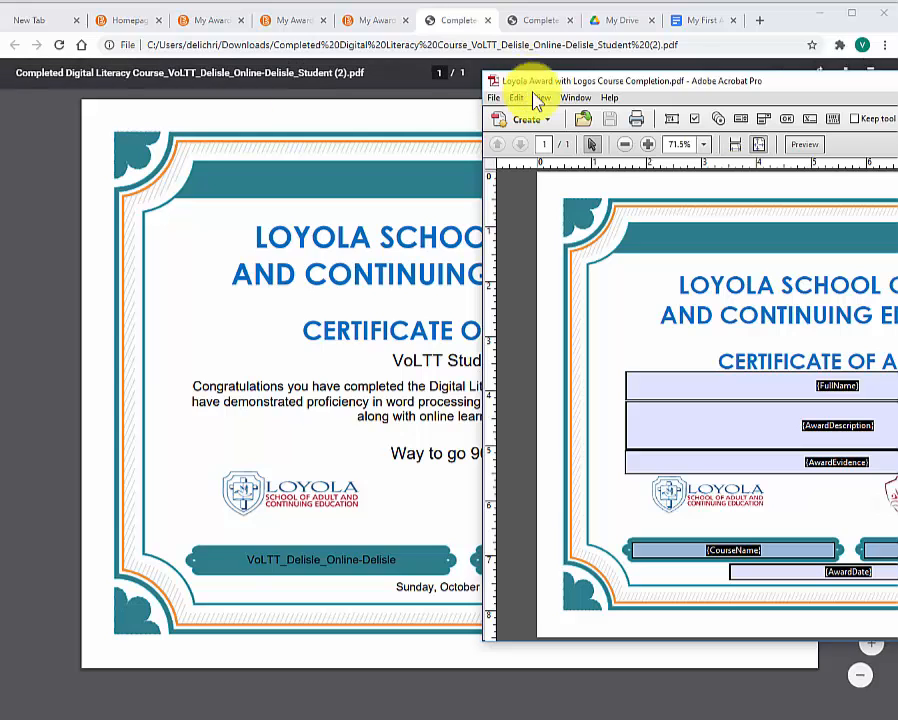
drag(784, 87, 0, 150)
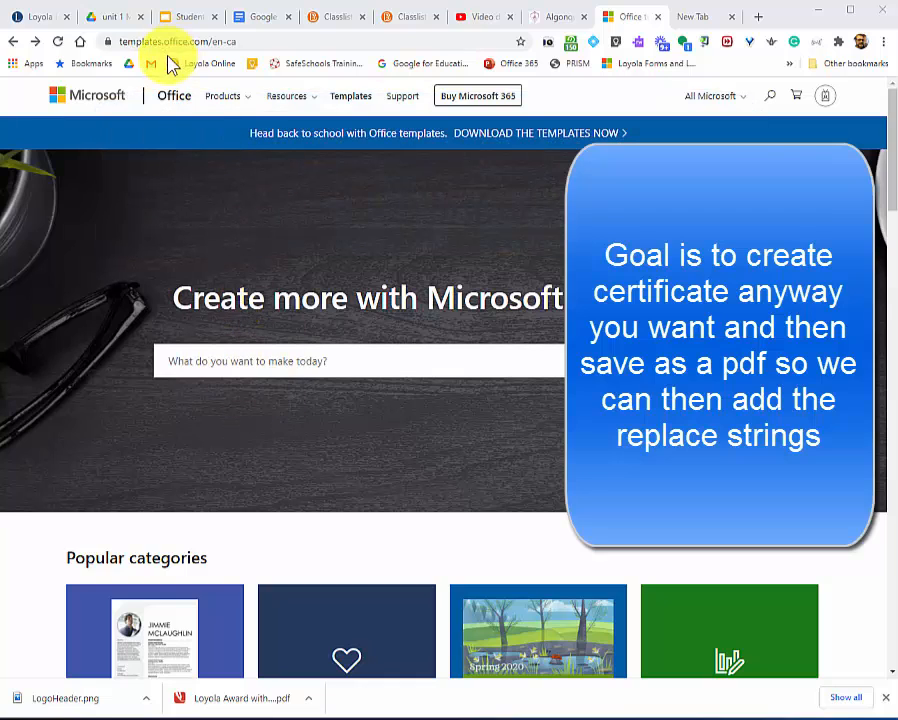
Search the Microsoft Office templates site for "award" and find the blue Certificate of achievement template.
click(293, 368)
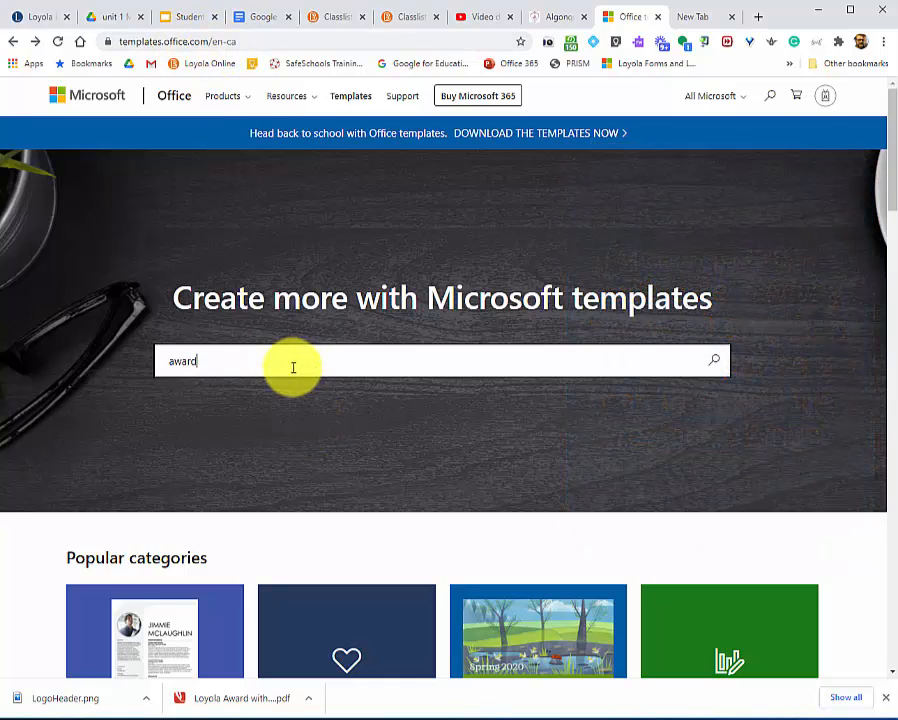
key(Return)
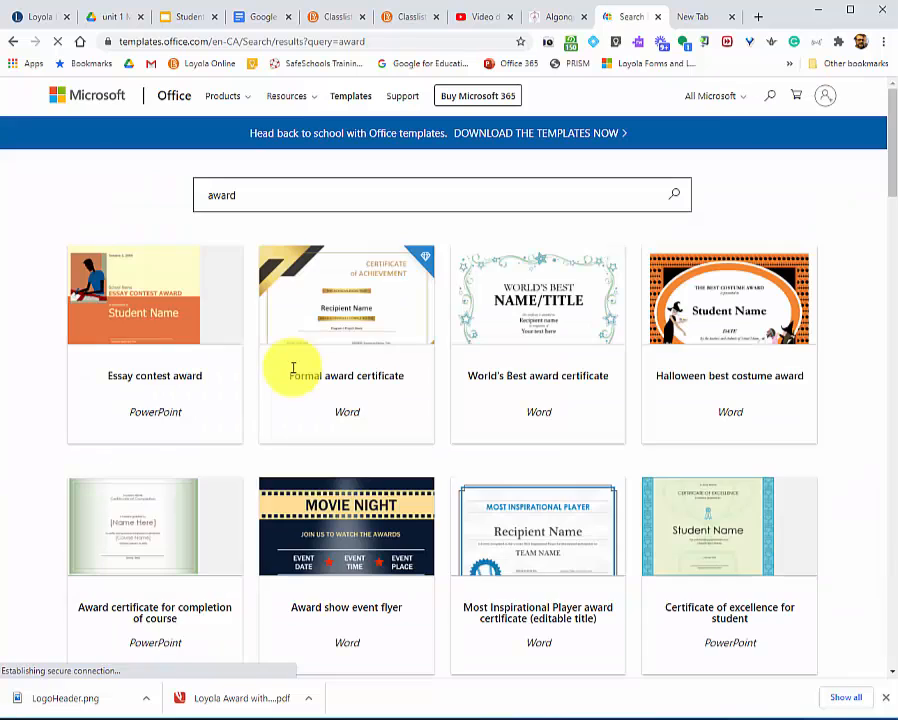
scroll(500, 370, down, 1)
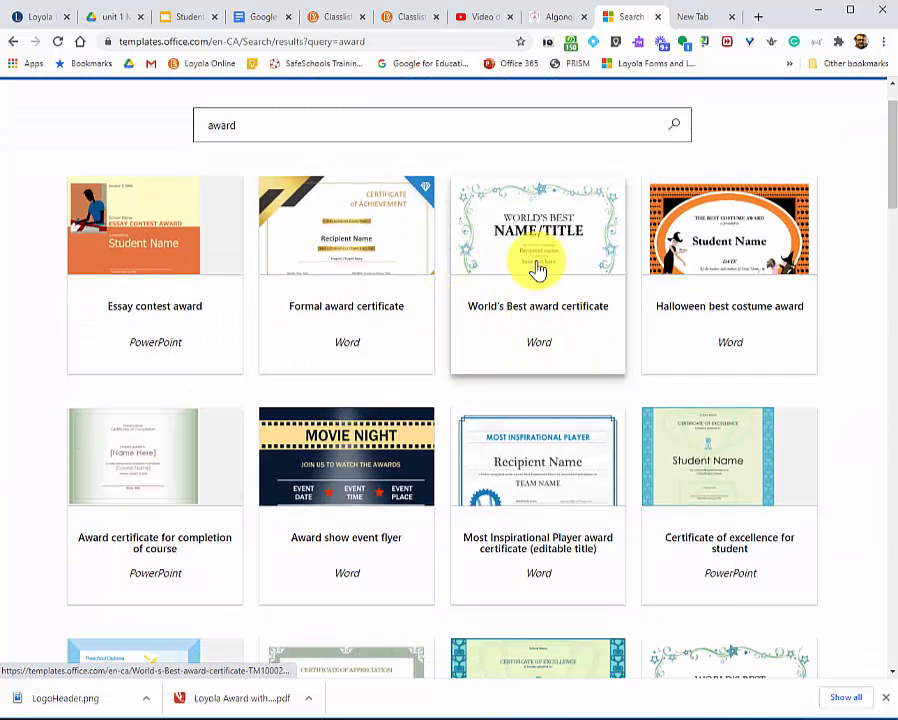
scroll(530, 304, down, 3)
scroll(517, 350, down, 1)
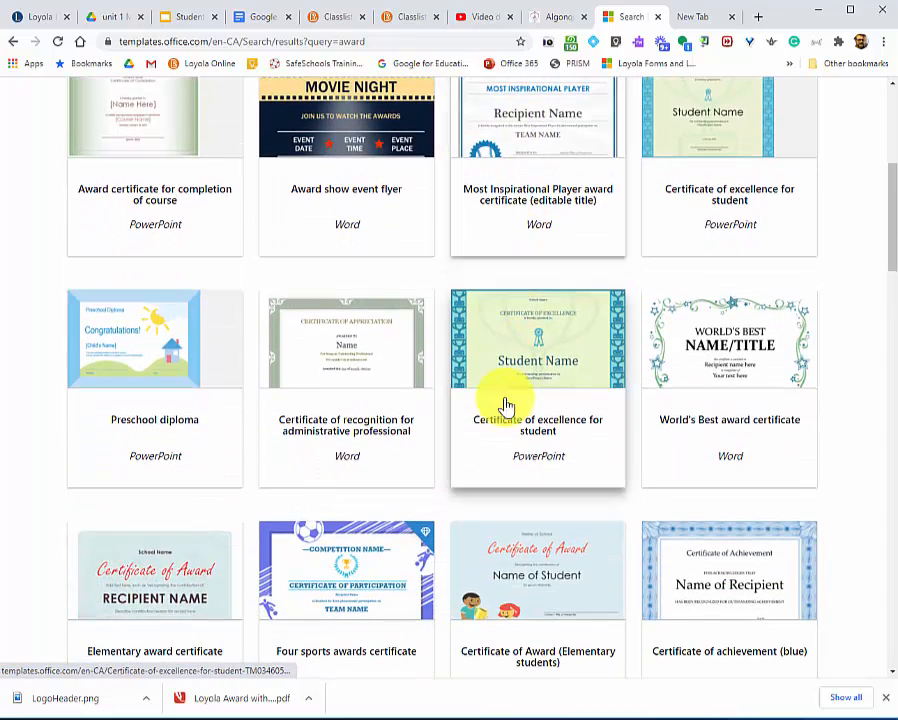
scroll(660, 480, down, 2)
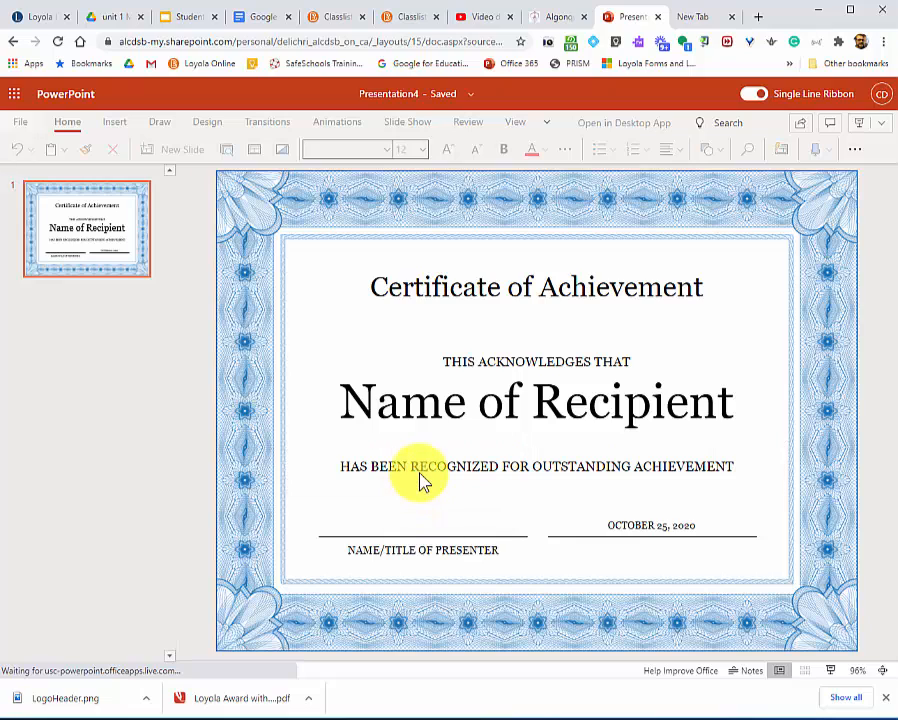
Delete the "Name of Recipient" text and its placeholder box from the PowerPoint certificate slide.
click(594, 416)
double_click(594, 416)
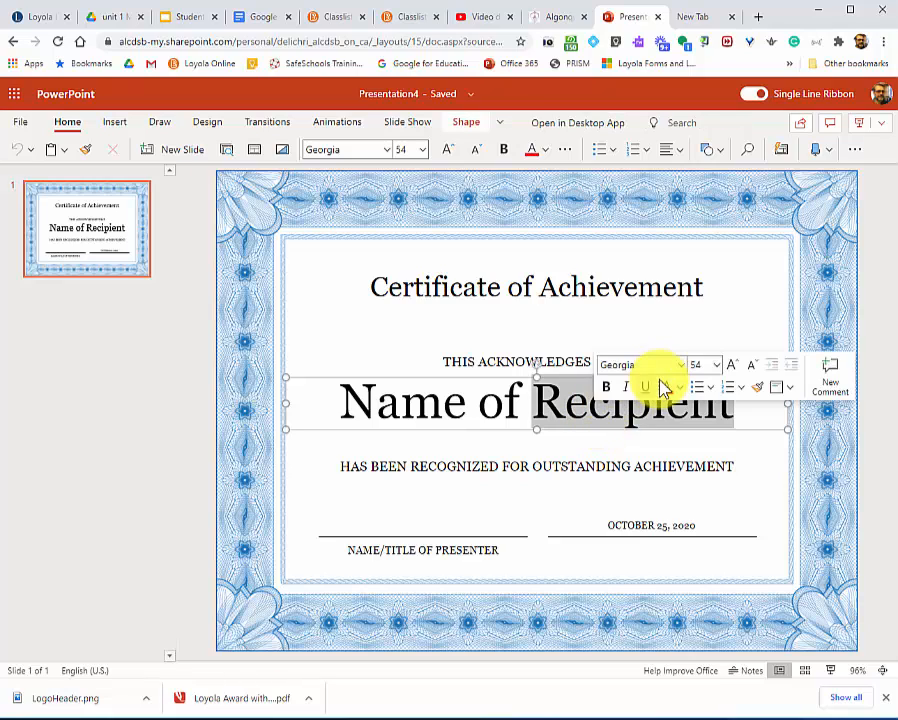
click(527, 380)
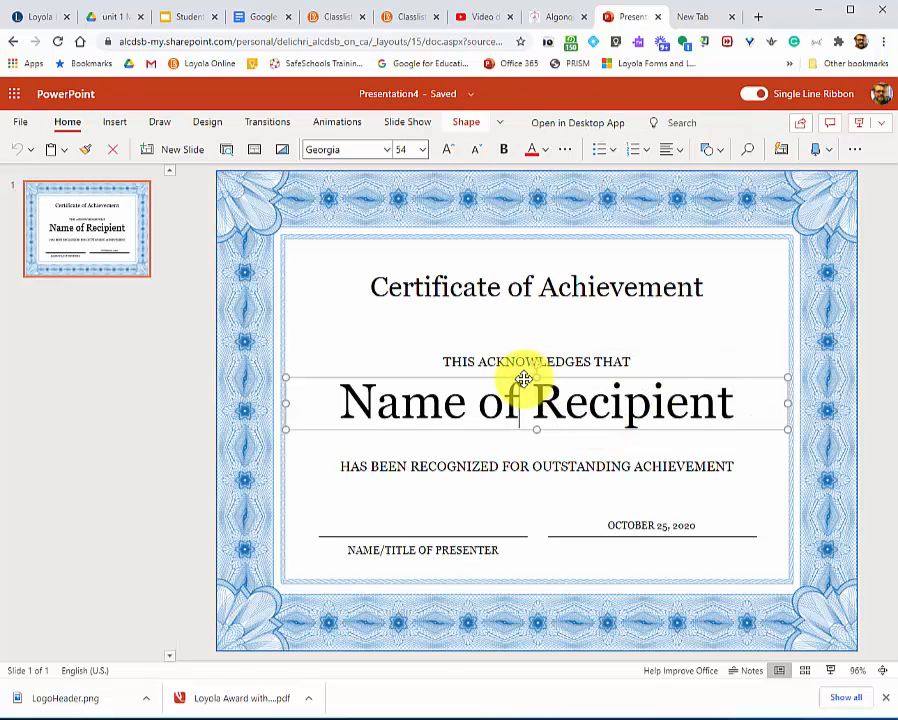
key(BackSpace)
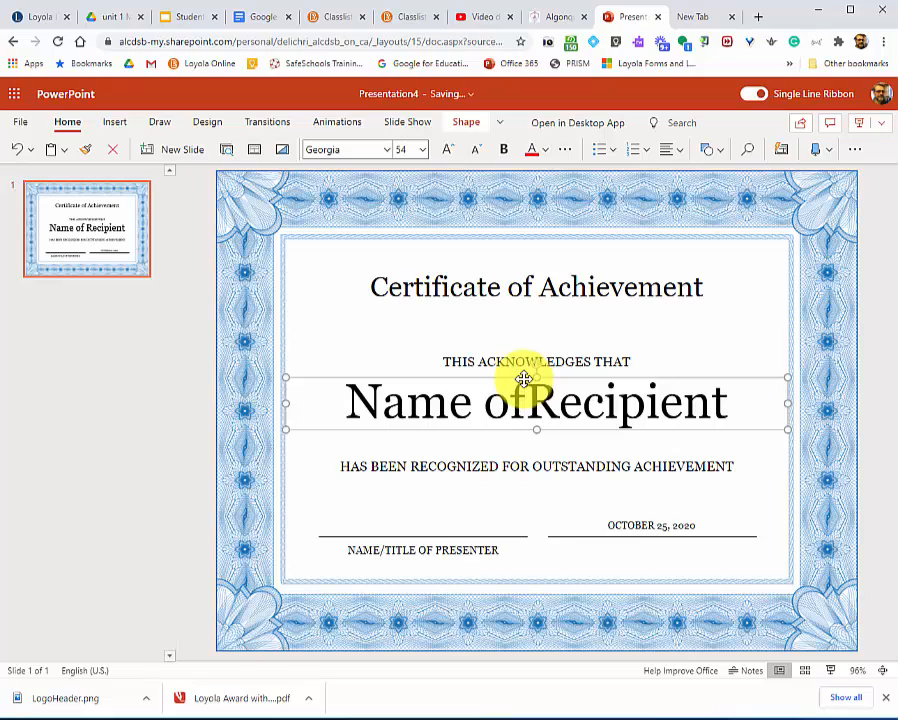
key(Delete)
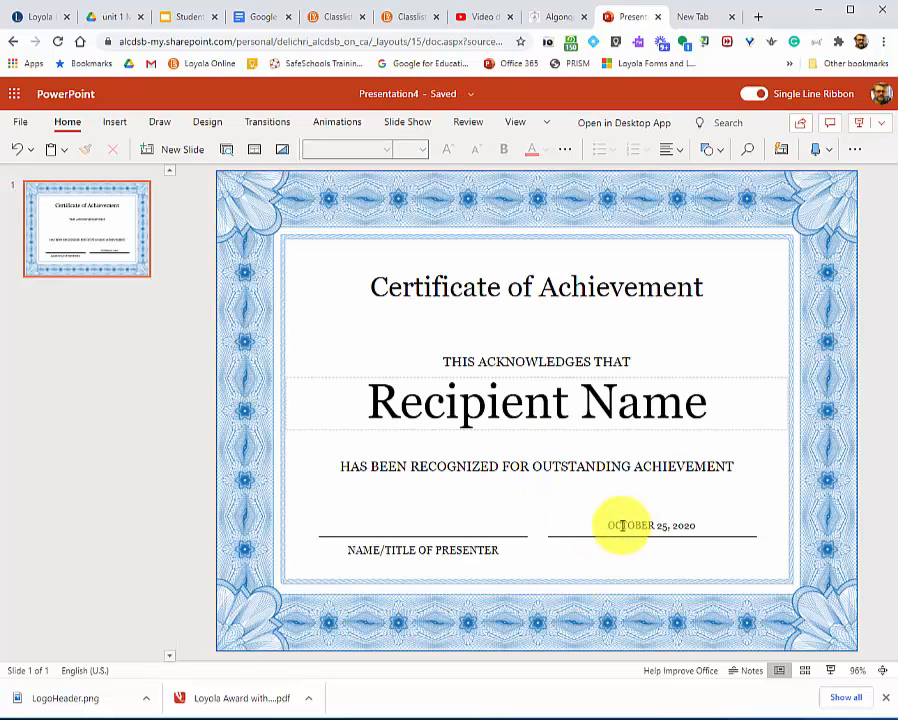
click(522, 385)
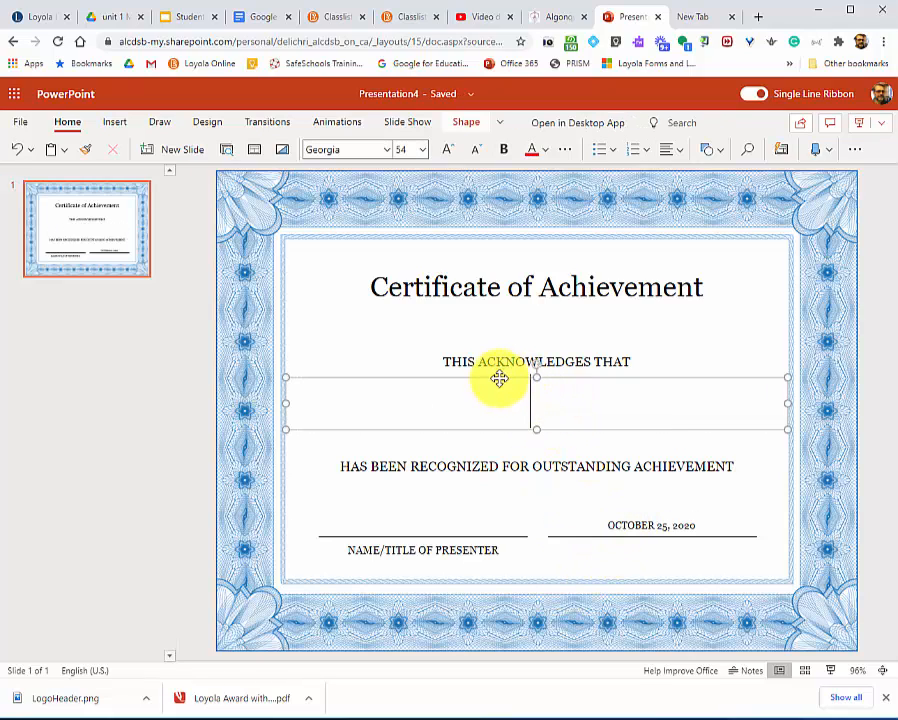
click(497, 377)
key(Delete)
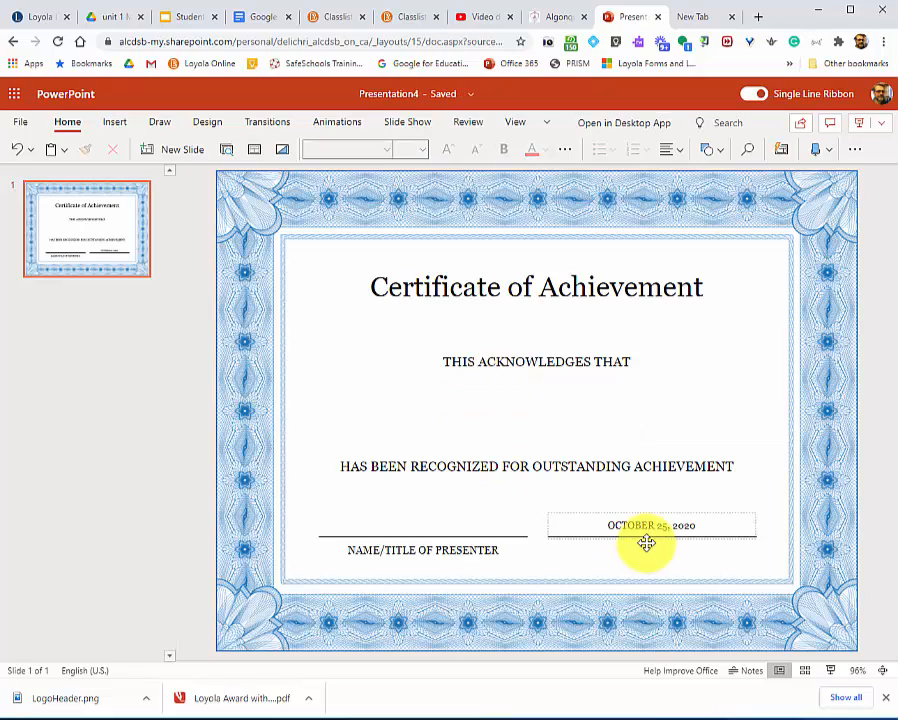
Delete the date text and its placeholder box above the signature line on the certificate.
click(660, 525)
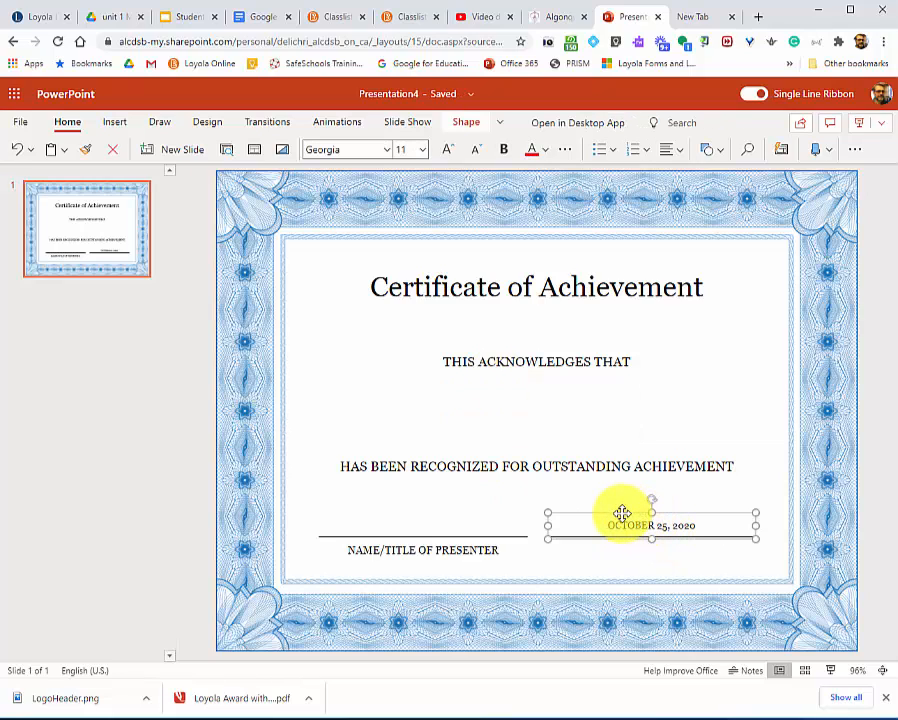
key(Delete)
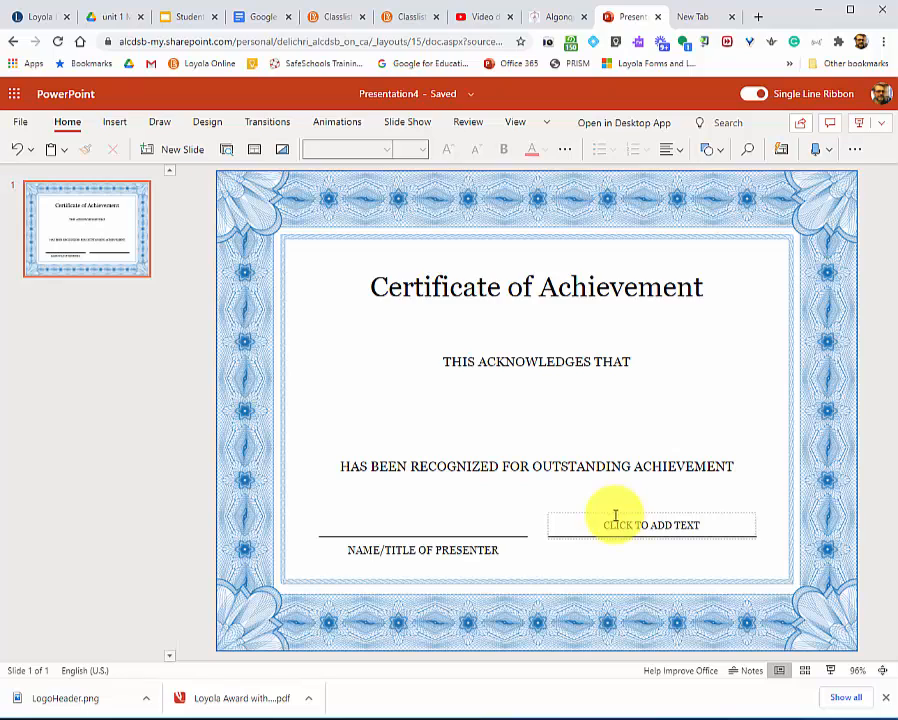
click(605, 514)
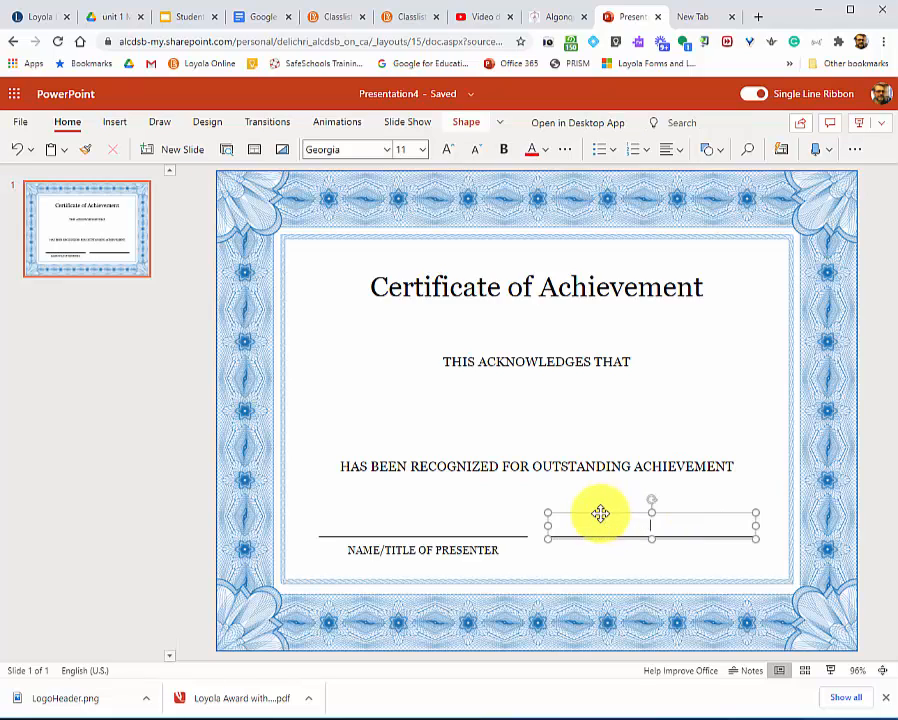
click(621, 515)
key(Delete)
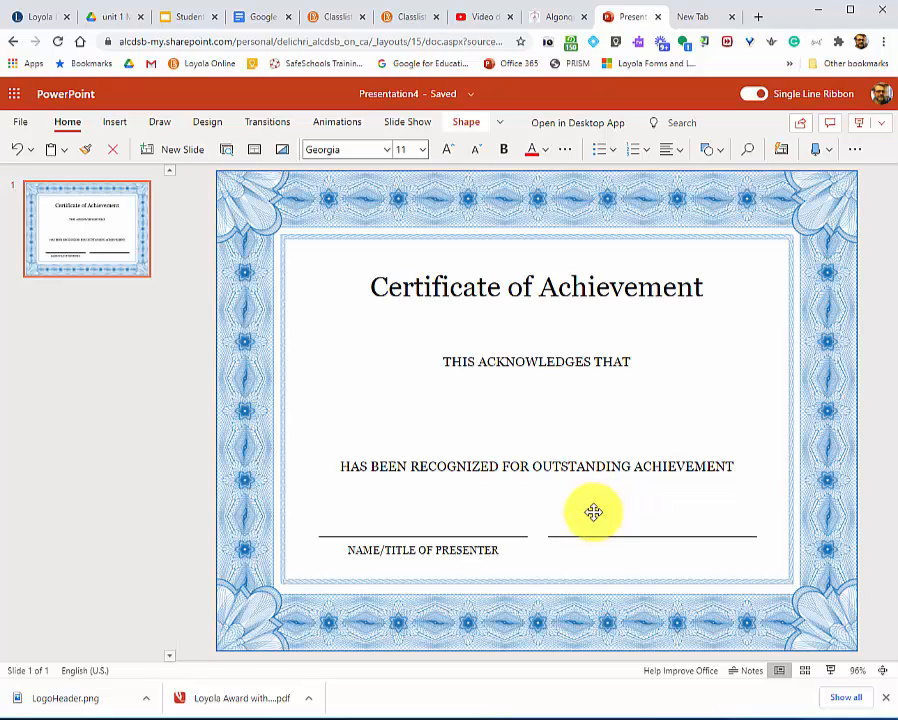
Delete the "Name/Title of Presenter" text and its placeholder box beneath the other signature line.
click(384, 550)
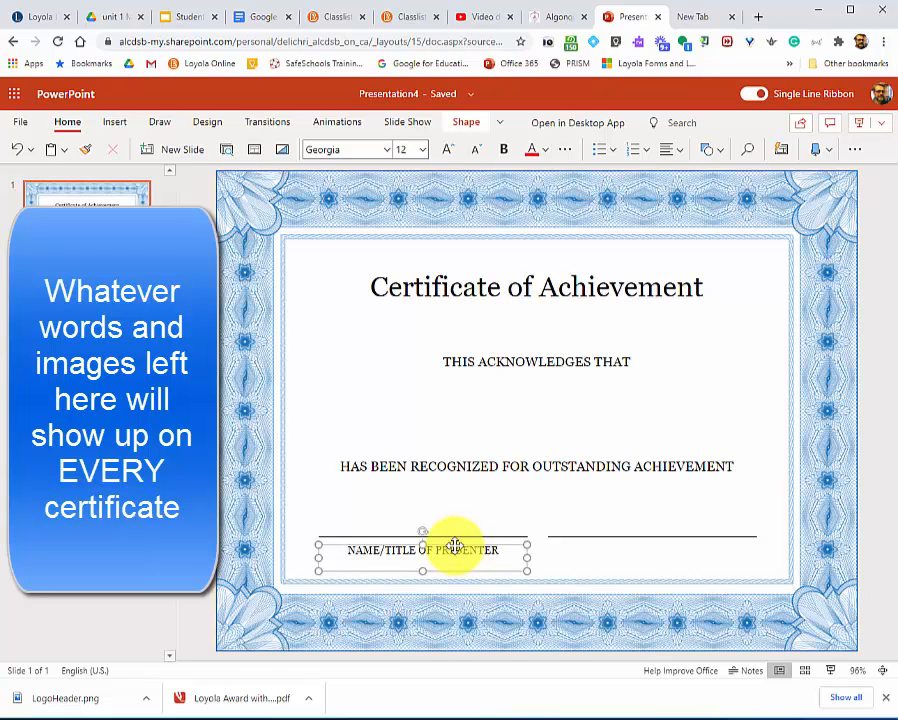
key(Delete)
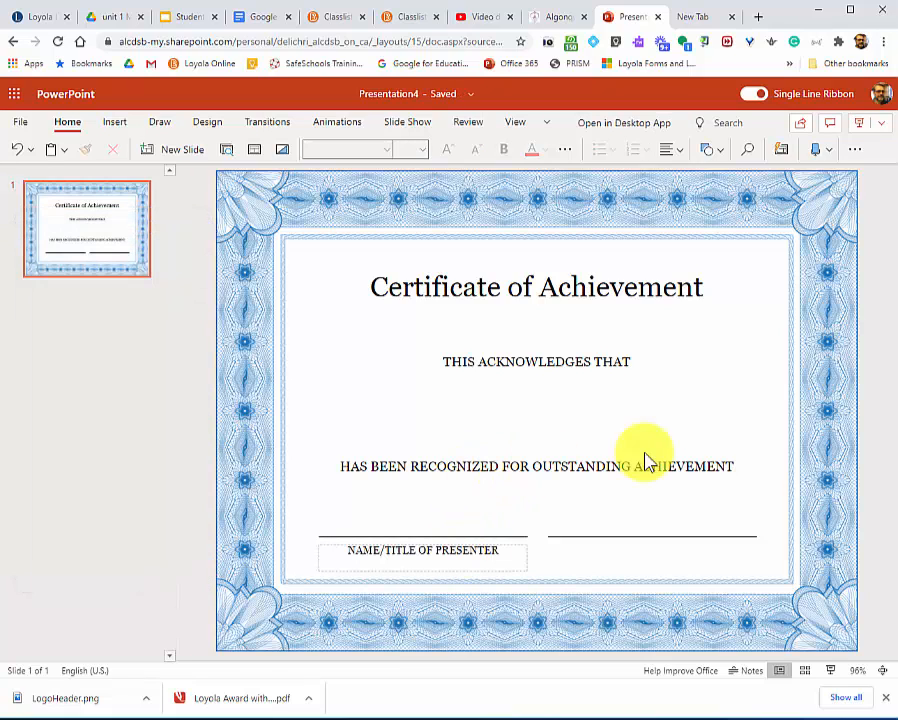
click(418, 549)
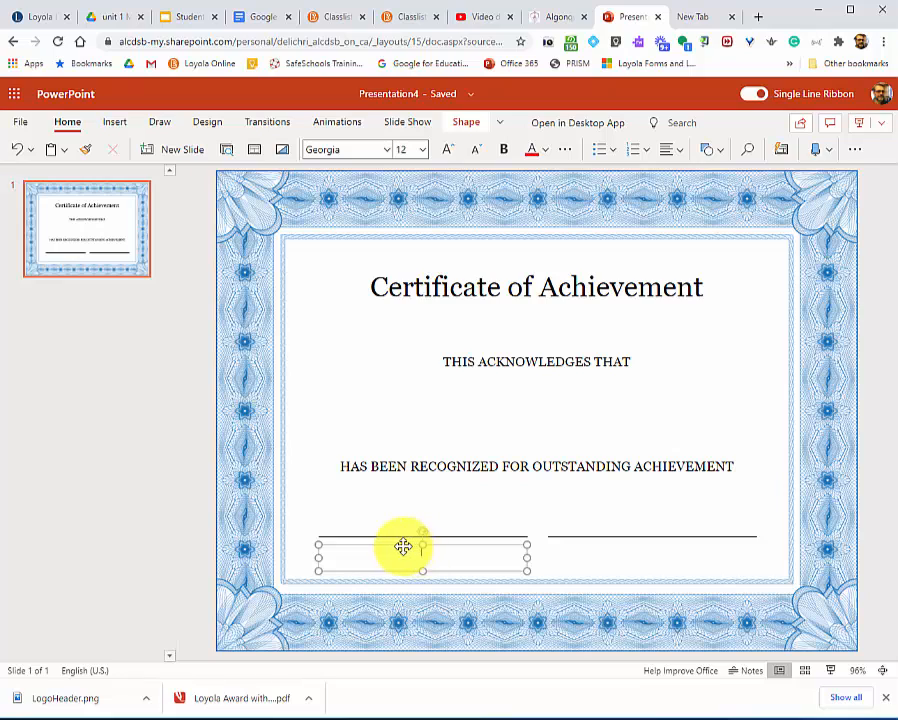
key(Delete)
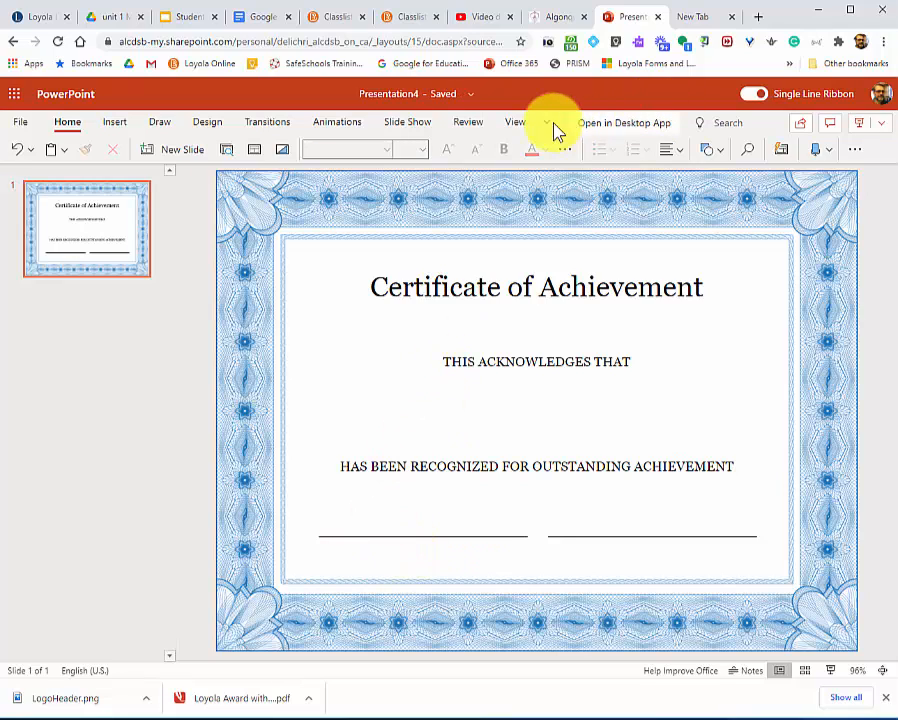
Save the Algonquin & Lakeshore school board website's header logo as LogoHeader (1).png in the AAA TEMP folder.
click(555, 20)
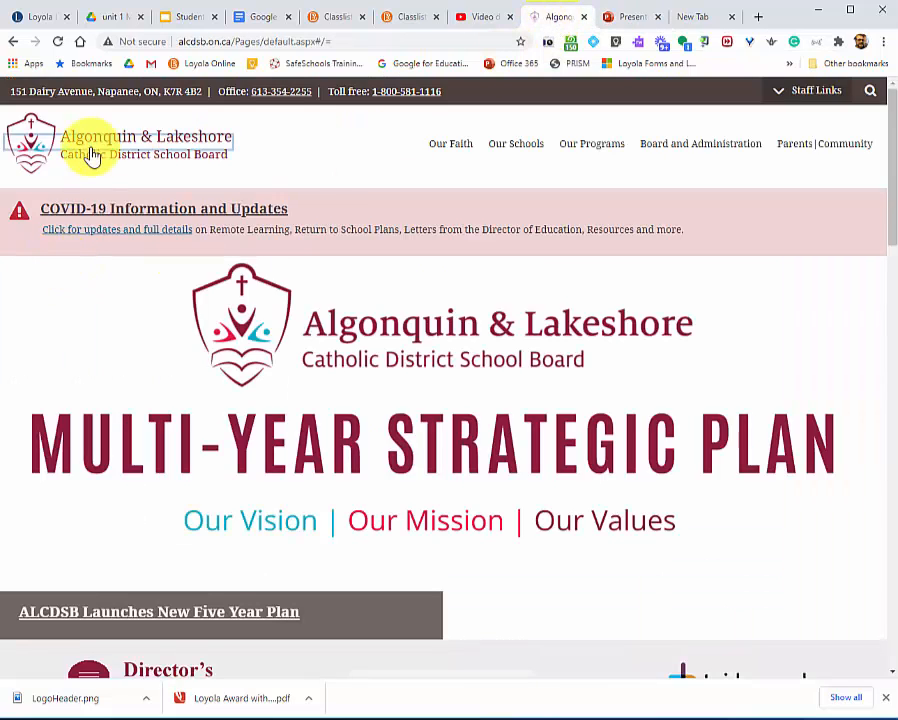
right_click(26, 140)
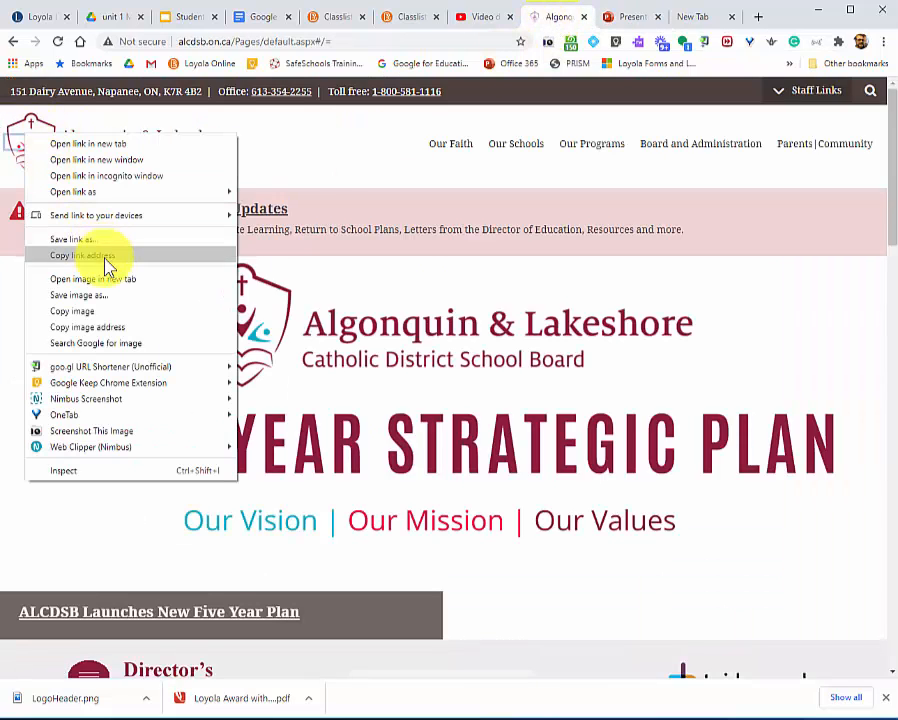
click(108, 298)
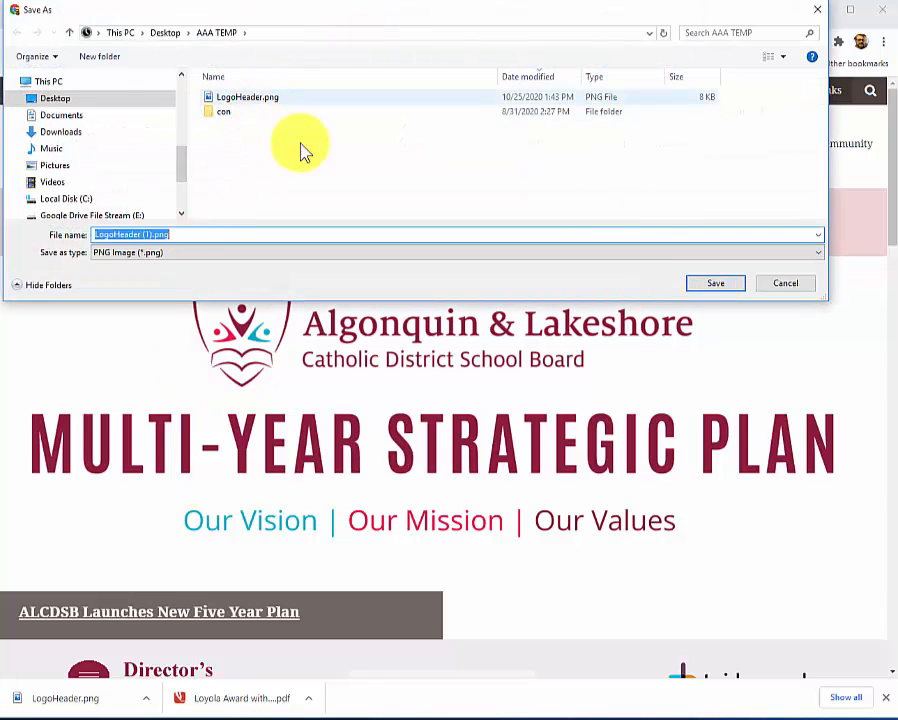
click(716, 285)
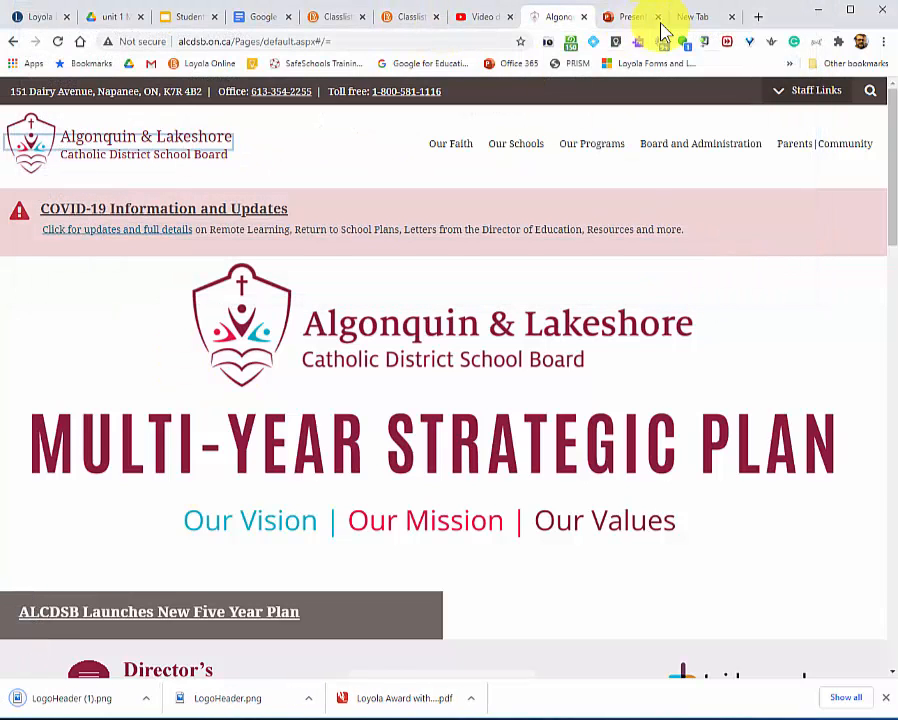
Insert LogoHeader.png from this device into the PowerPoint certificate and move it to the left side between the two text lines.
click(622, 18)
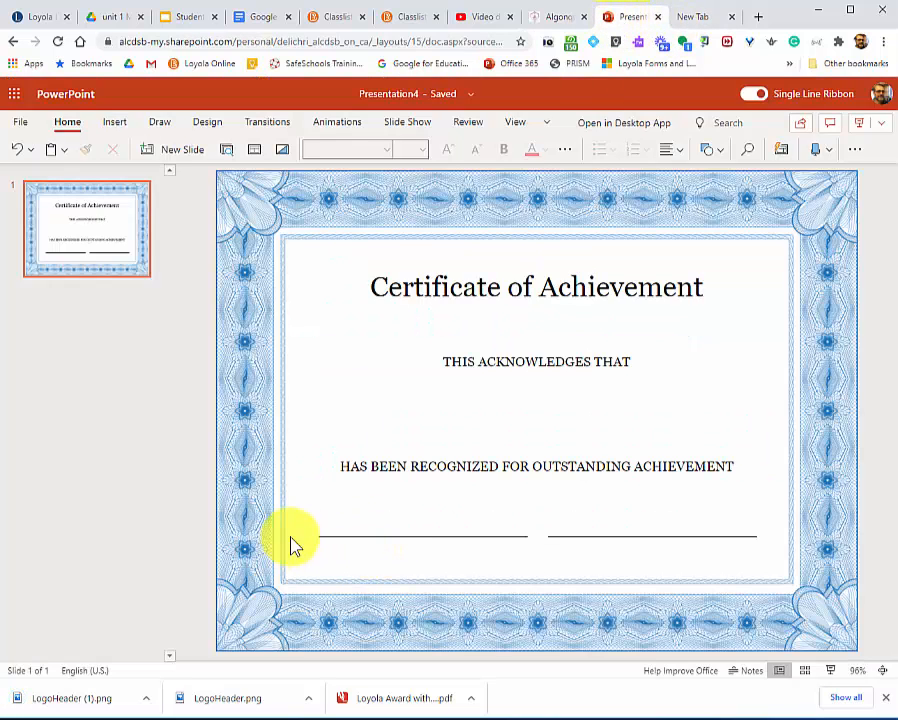
click(118, 125)
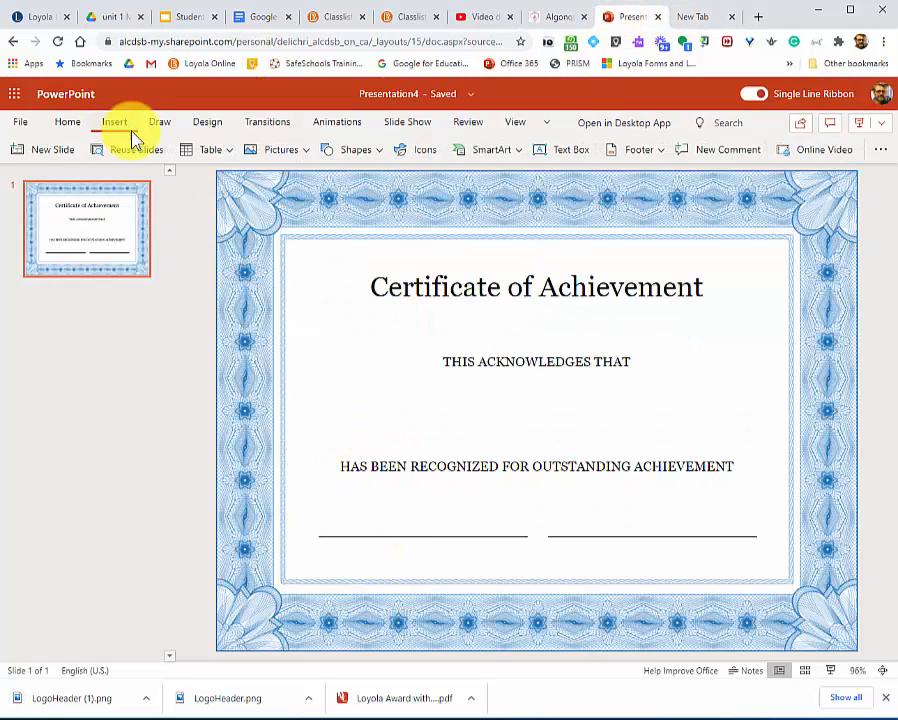
click(283, 152)
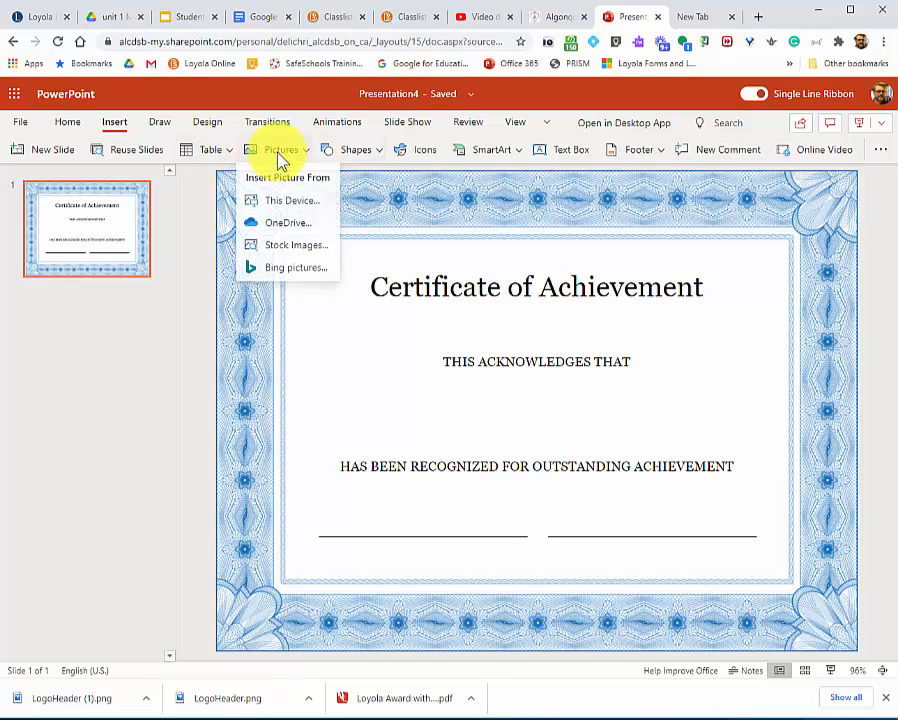
click(300, 205)
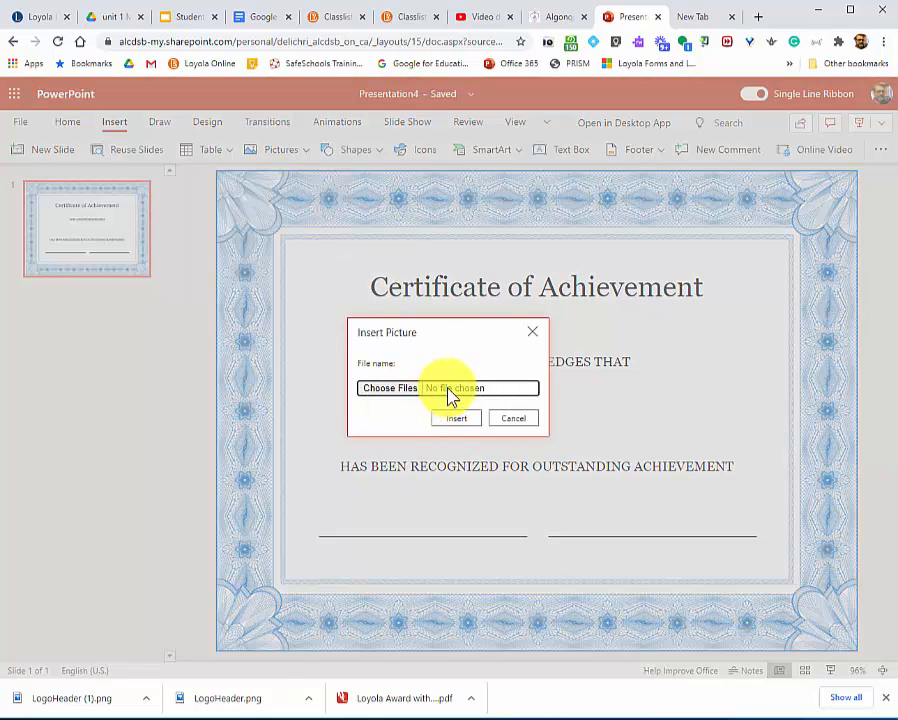
click(402, 393)
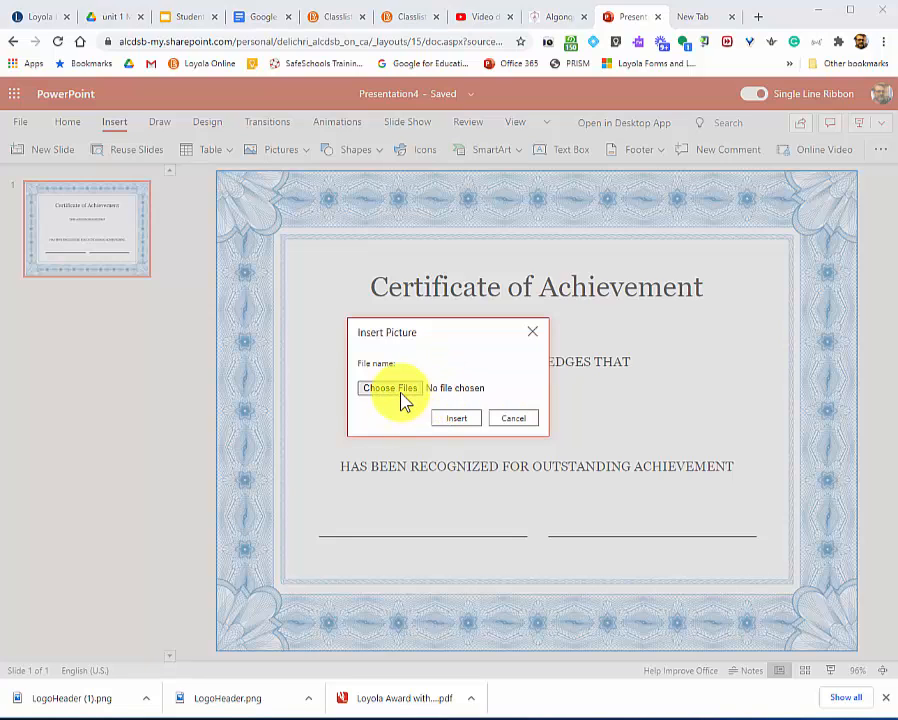
click(200, 114)
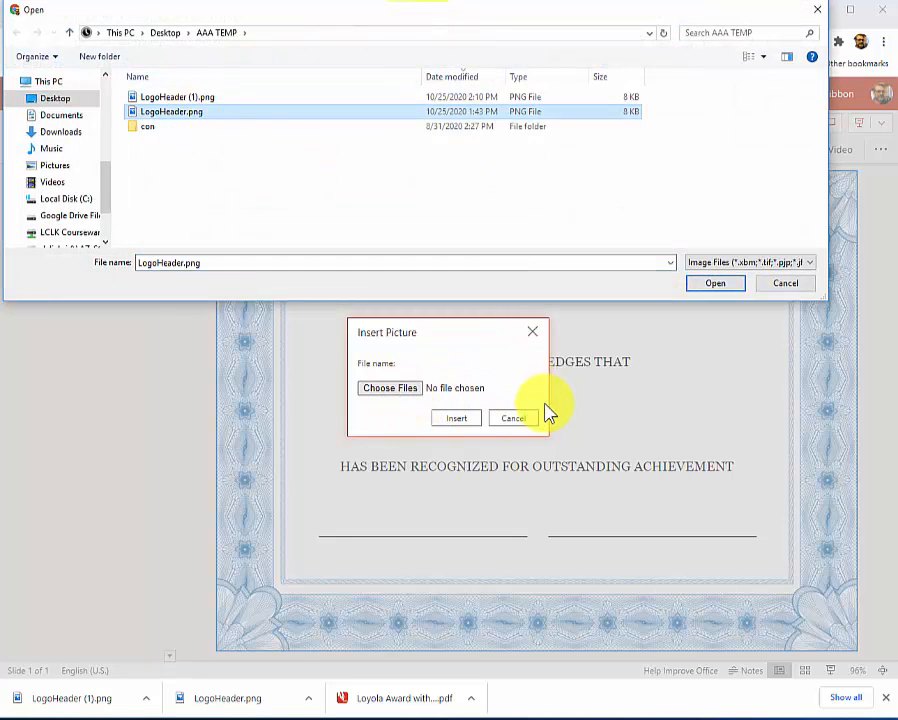
click(440, 418)
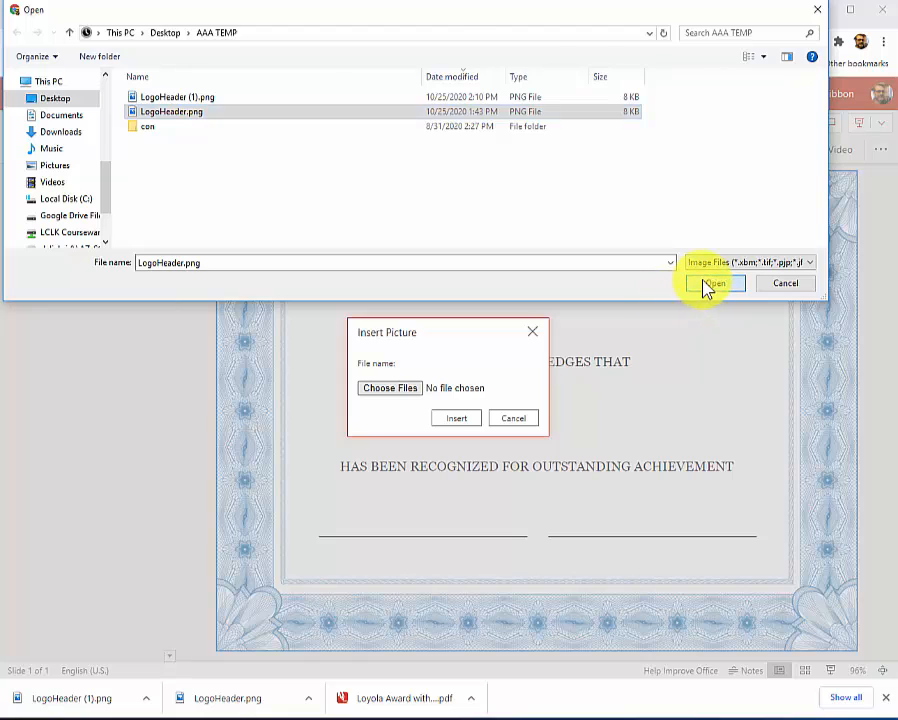
click(704, 283)
click(449, 427)
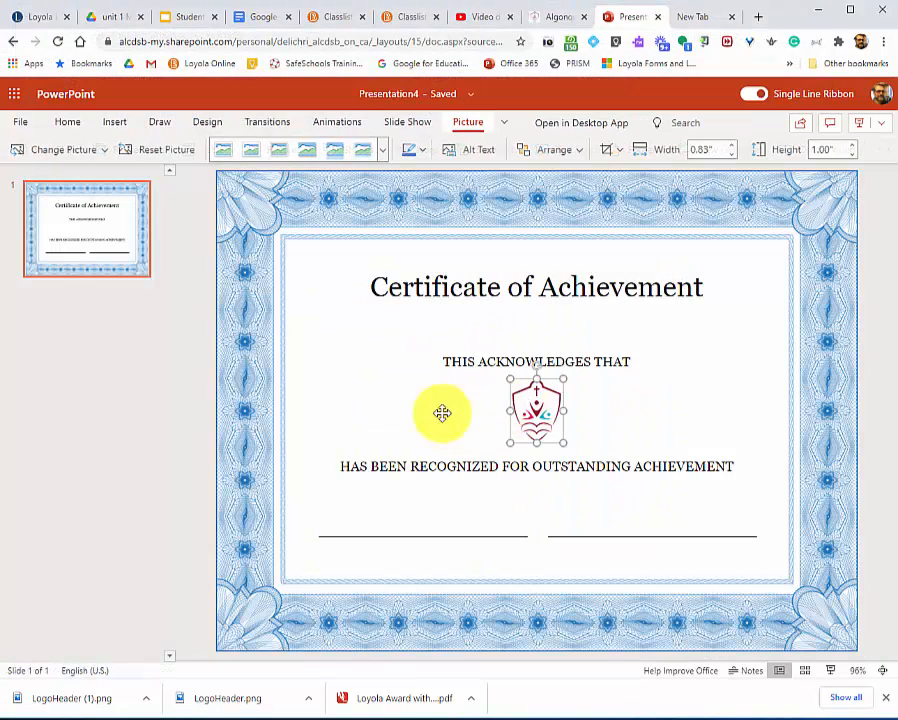
drag(540, 410, 332, 400)
click(460, 418)
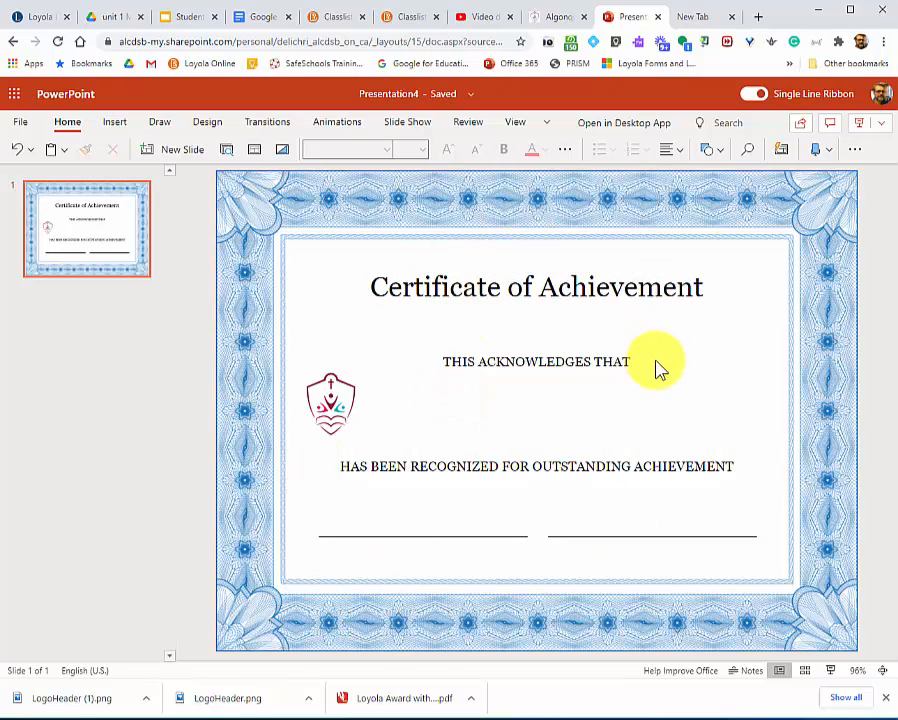
Download the finished certificate slide as a PDF file.
click(22, 123)
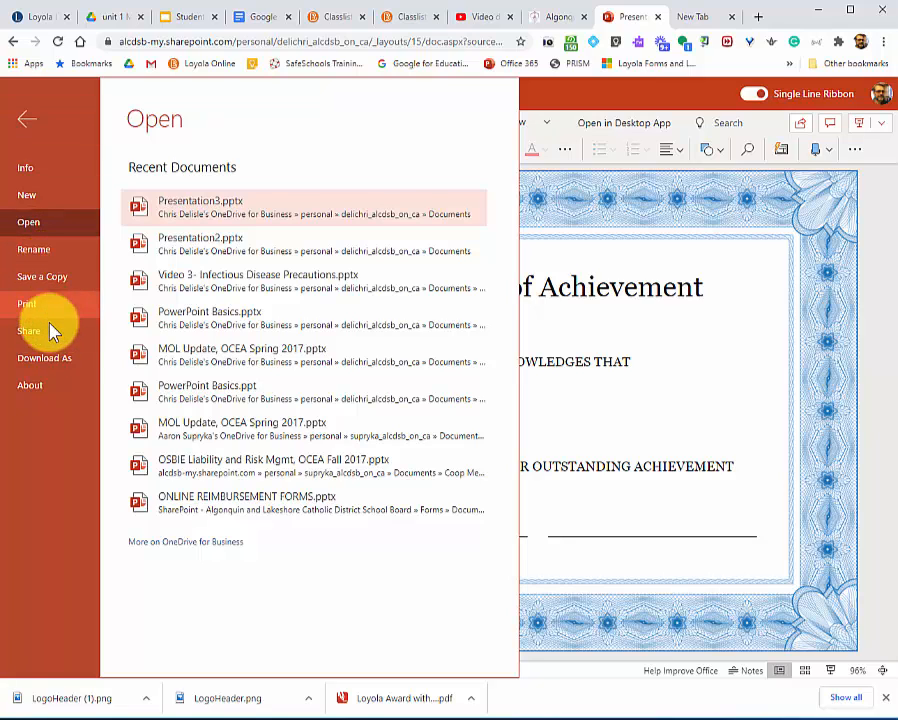
click(50, 358)
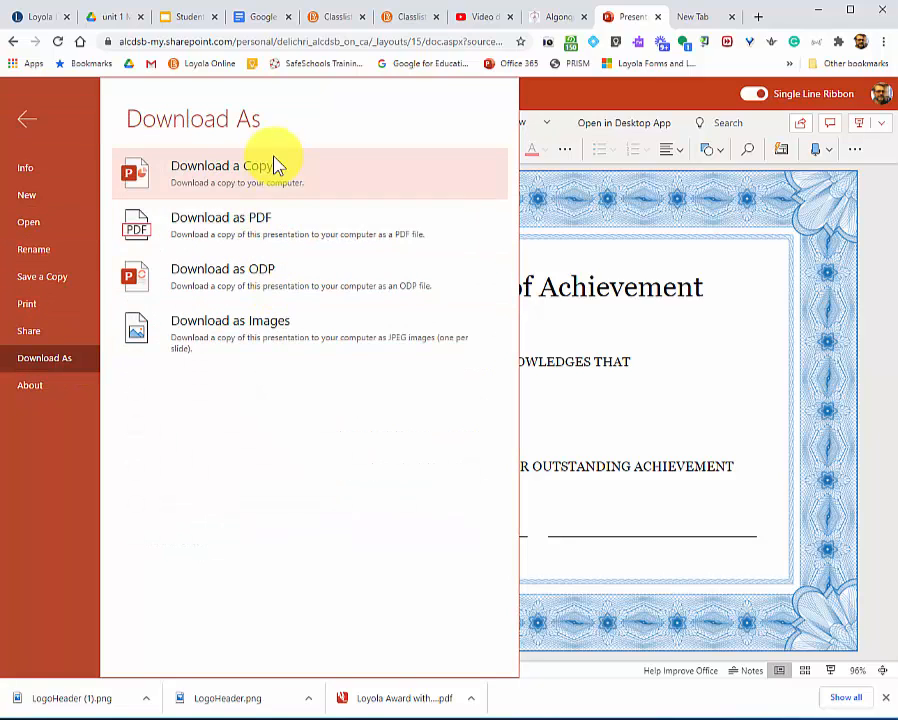
click(245, 241)
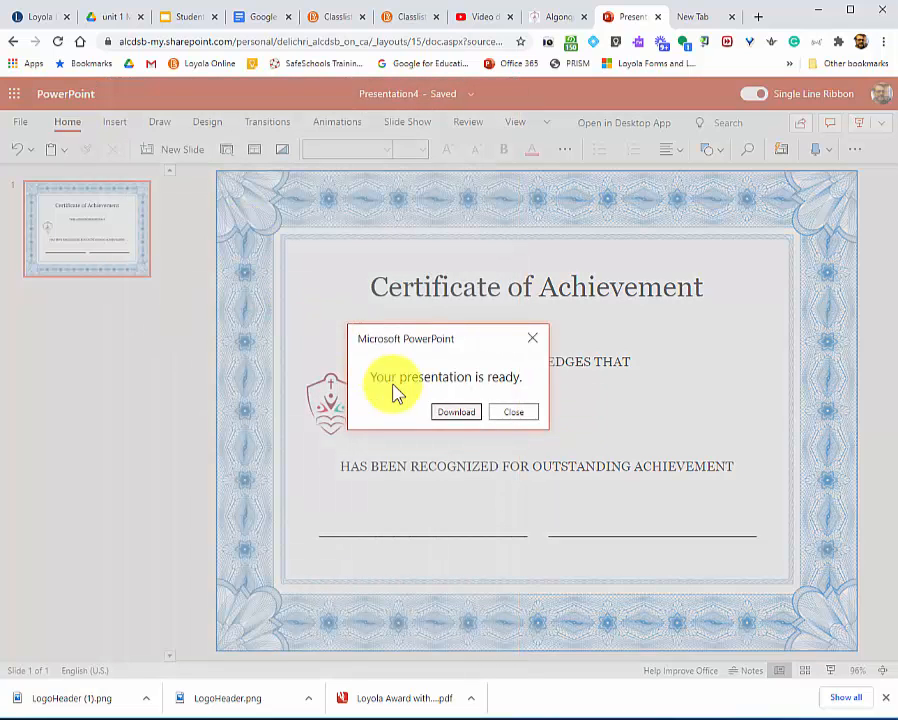
click(452, 414)
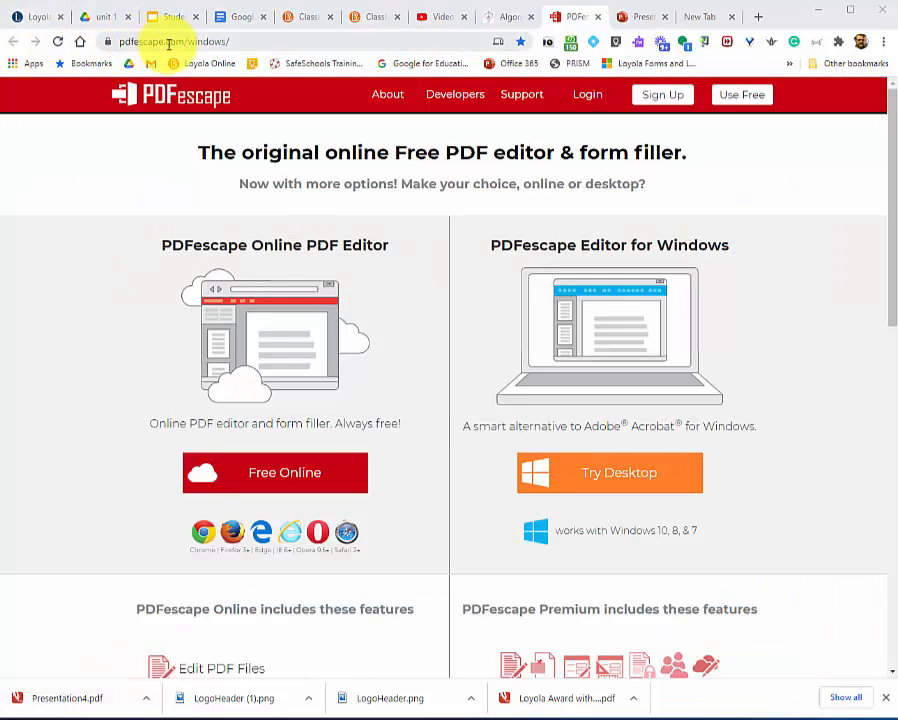
Open the free online PDFescape editor, sign in with a Google account, and register by agreeing to the Privacy Policy and Terms of Use.
click(274, 473)
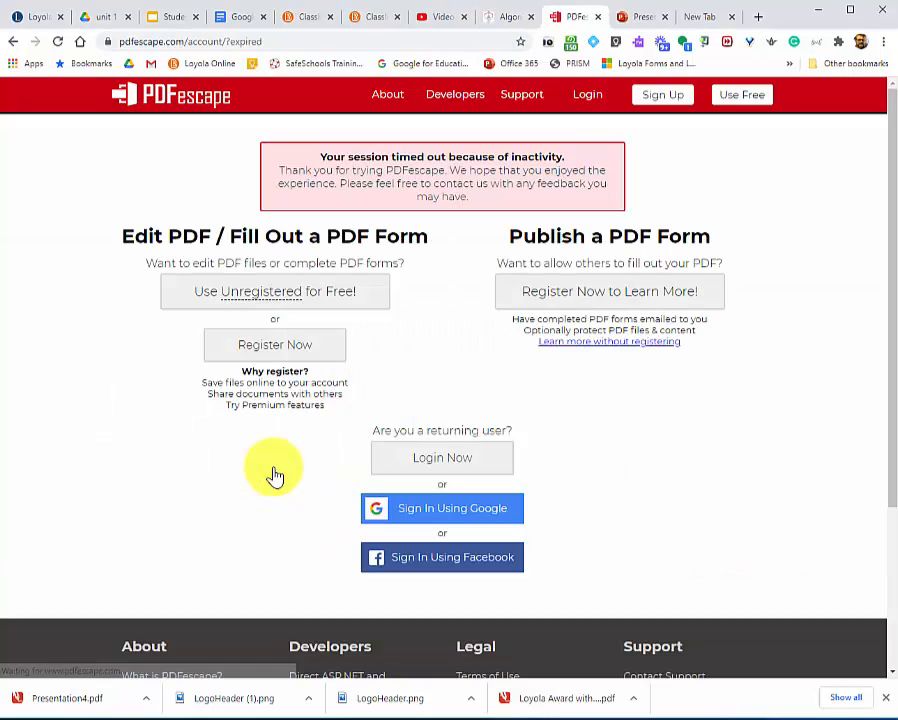
click(459, 512)
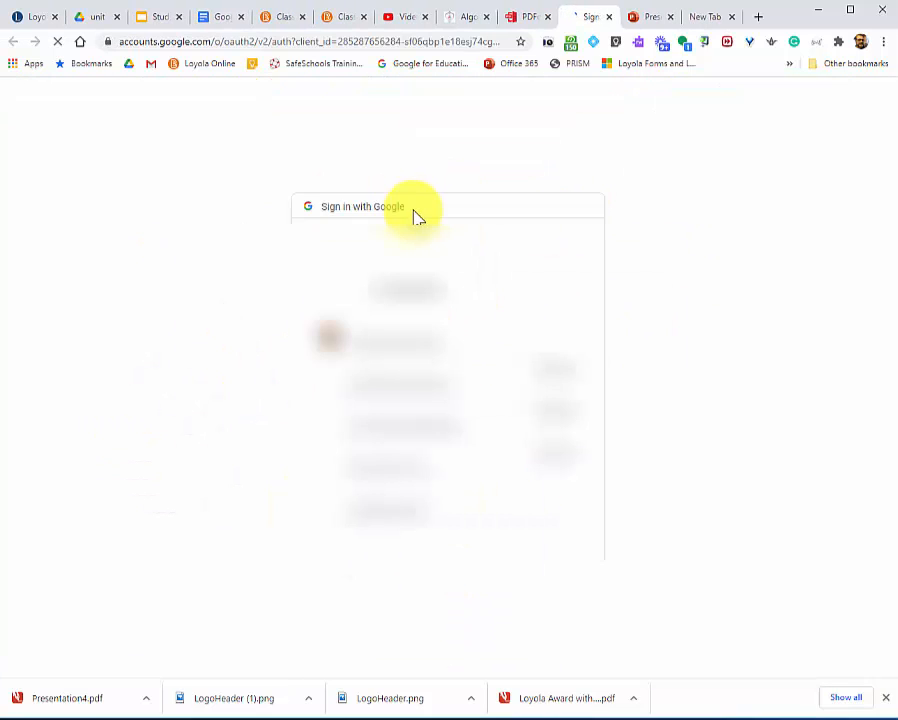
click(361, 237)
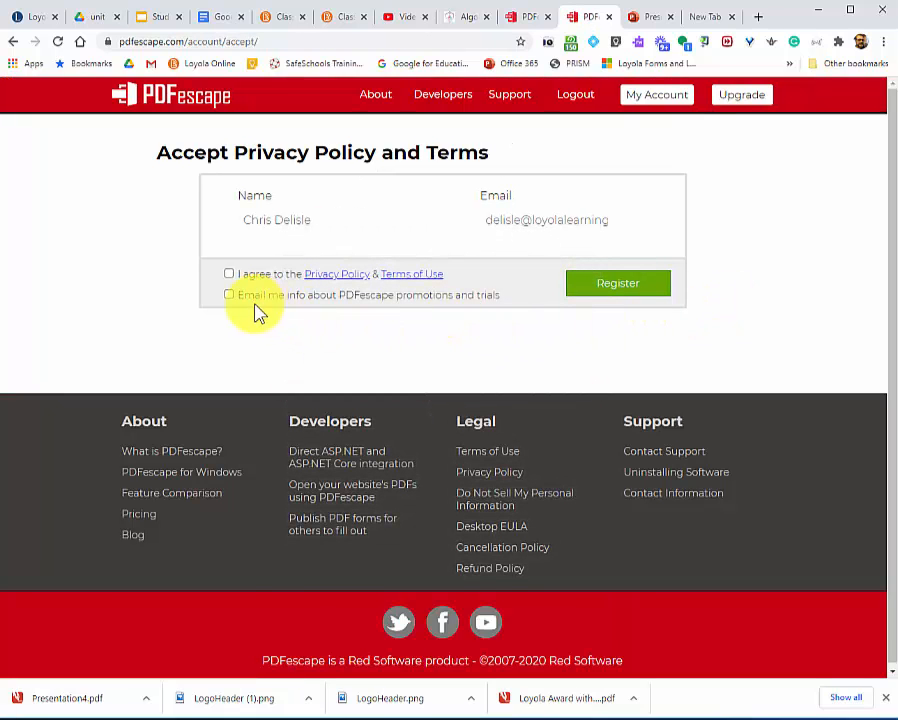
click(238, 277)
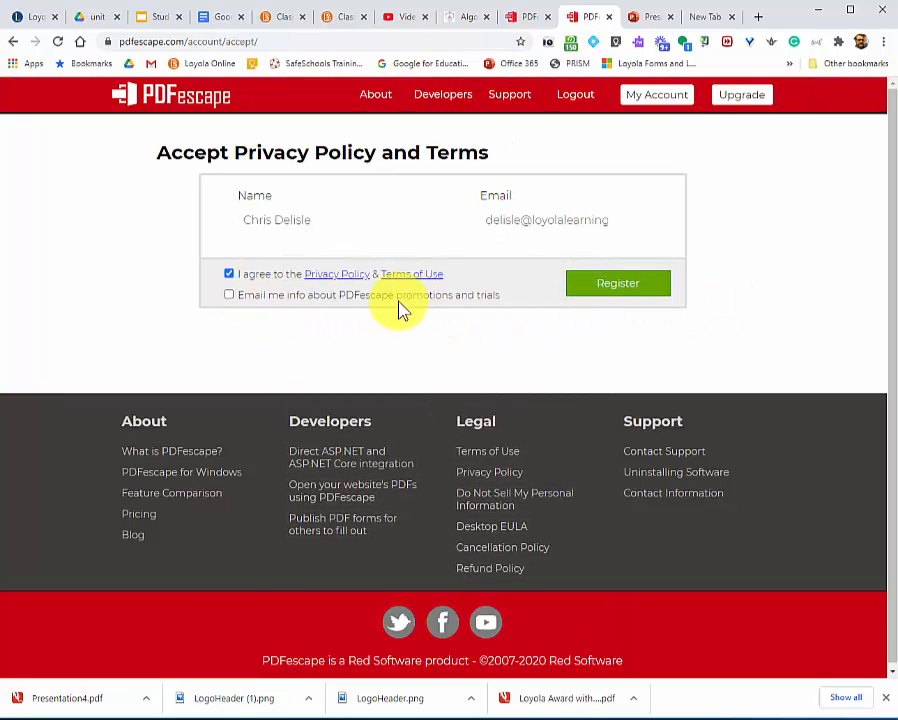
click(628, 285)
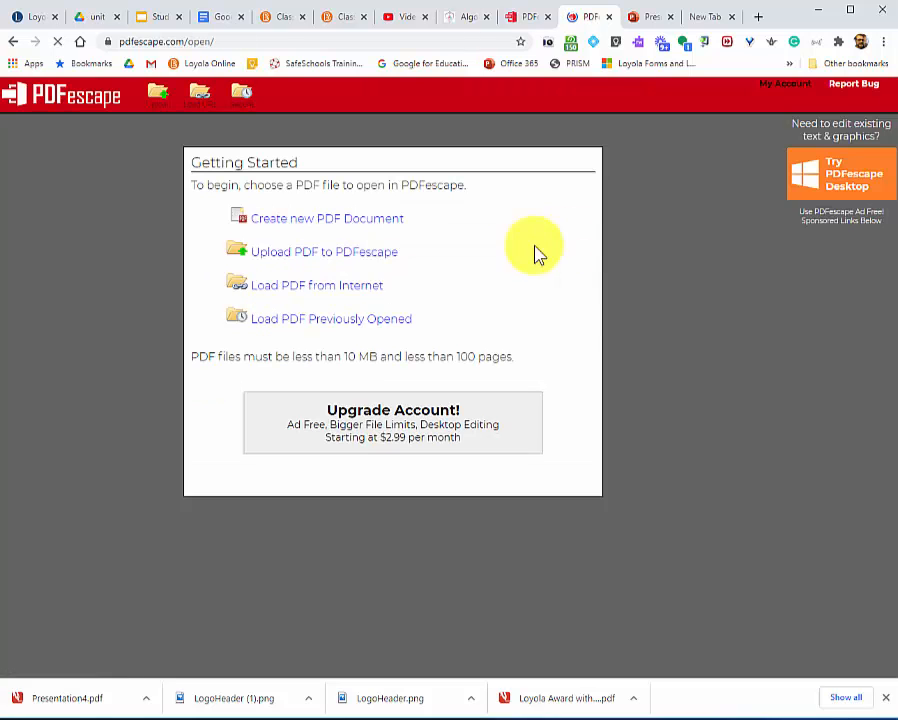
Upload Presentation4.pdf from the AAA TEMP folder to PDFescape for editing.
click(296, 258)
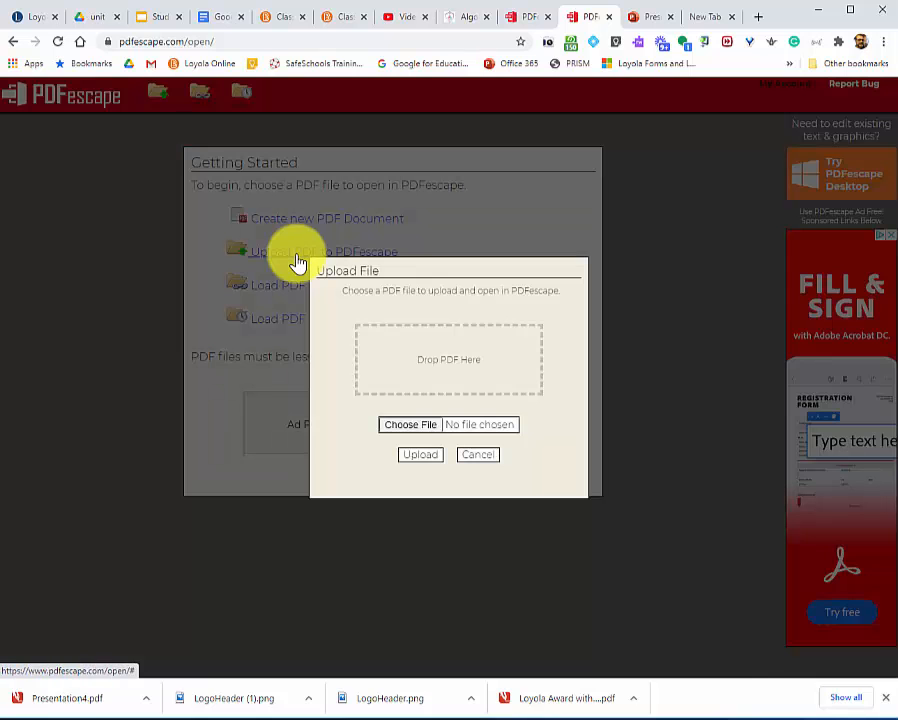
click(411, 425)
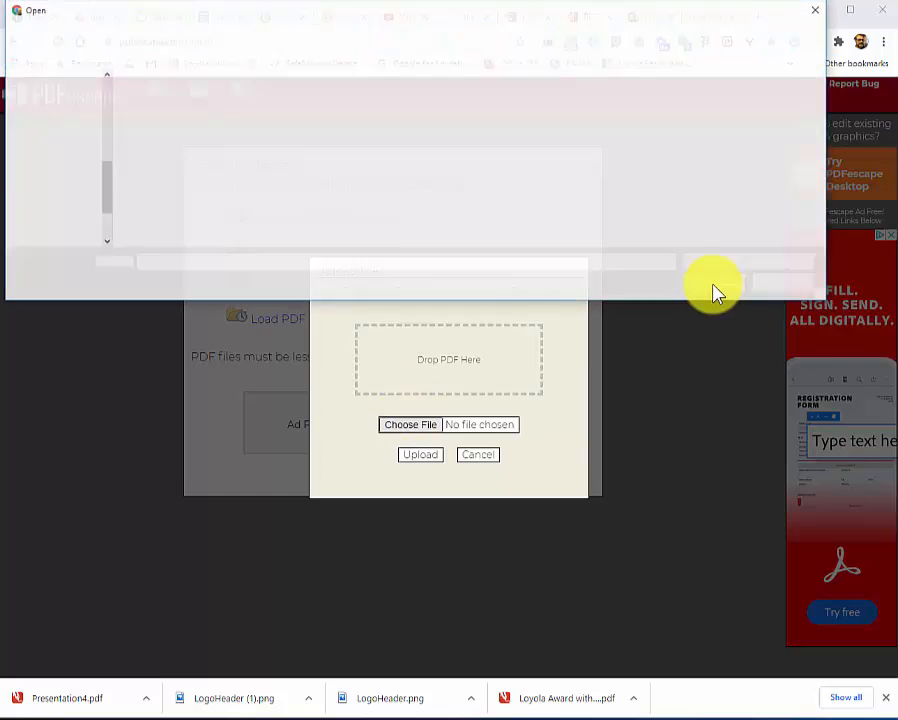
click(205, 106)
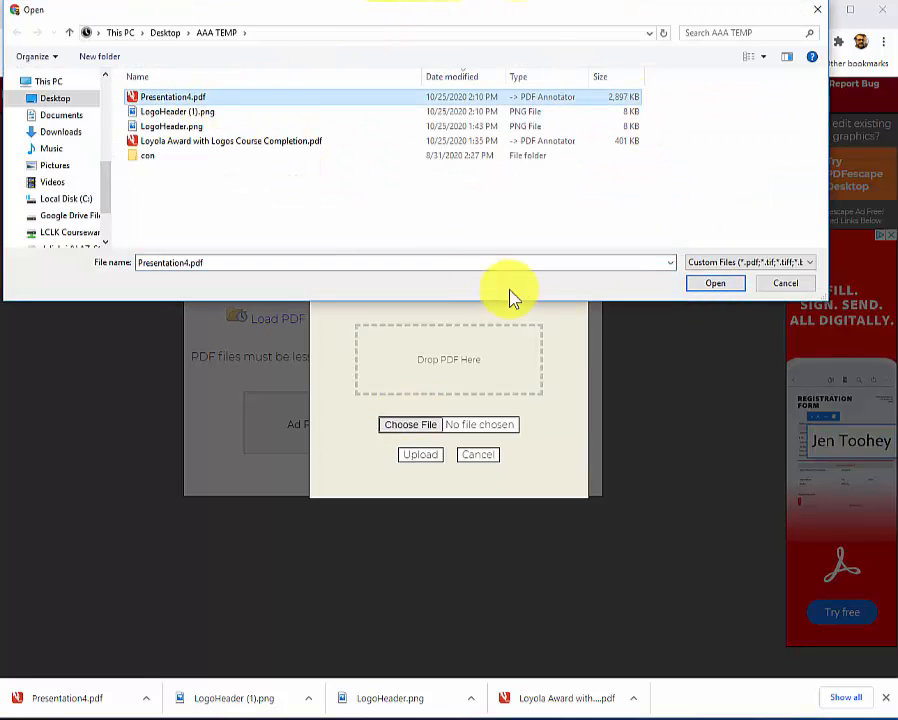
click(712, 285)
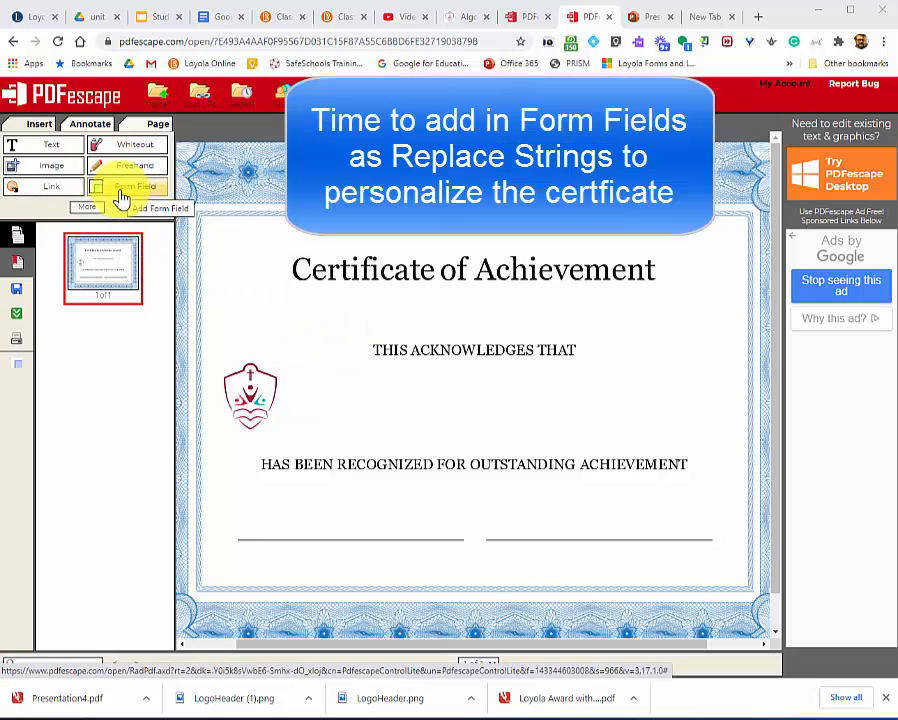
Check the Awards Tool Replace Strings list in the course page and return to the PDFescape certificate.
key(alt+Tab)
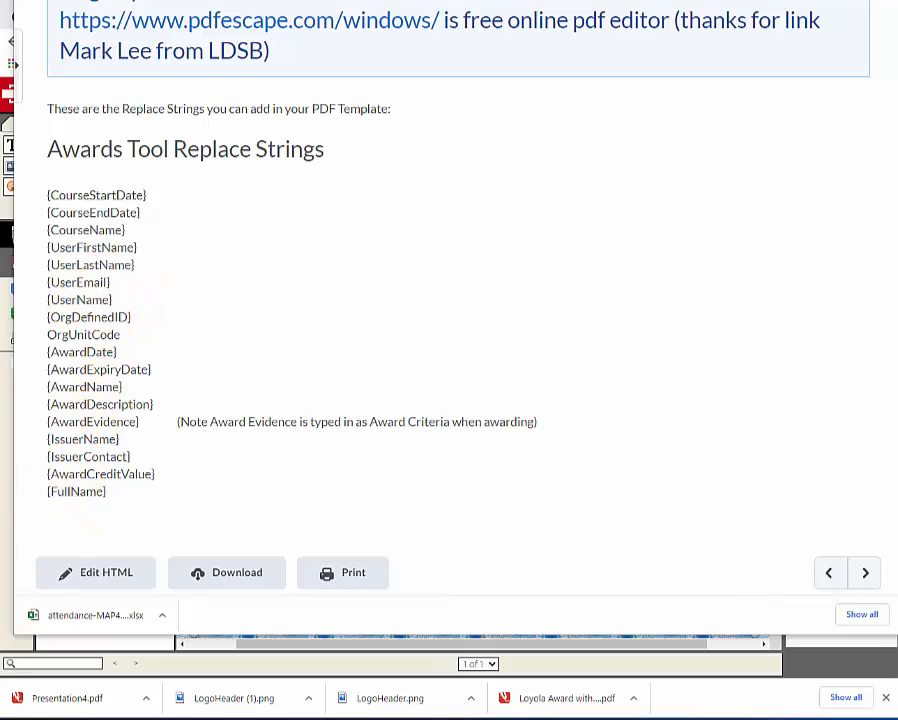
key(alt+Tab)
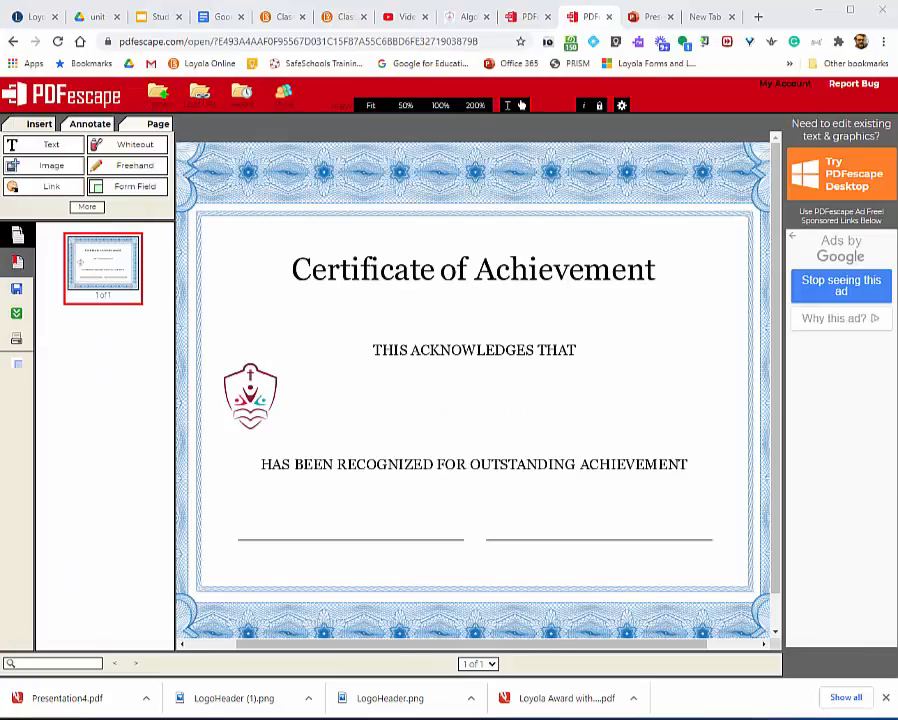
Check the sample award's fields in Adobe Acrobat Pro, then insert a text form field below "THIS ACKNOWLEDGES THAT" in PDFescape.
key(alt+Tab)
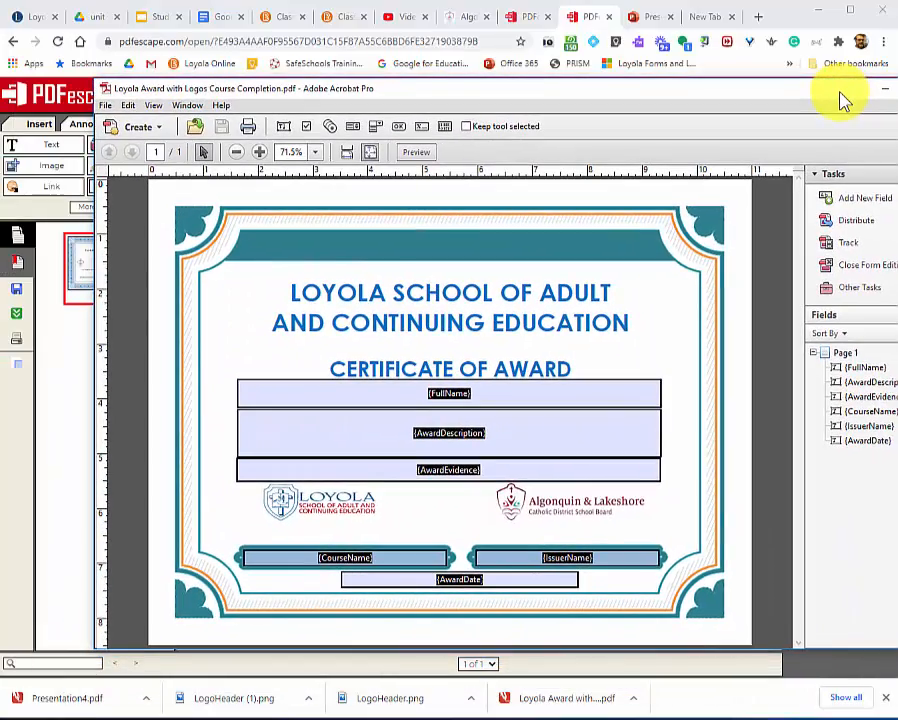
key(alt+Tab)
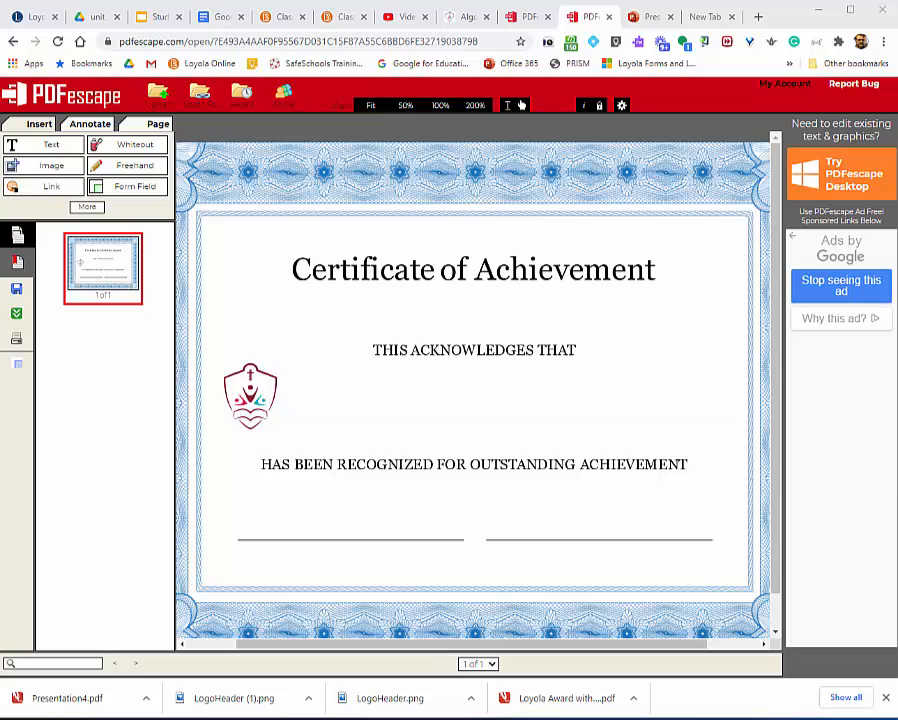
click(140, 187)
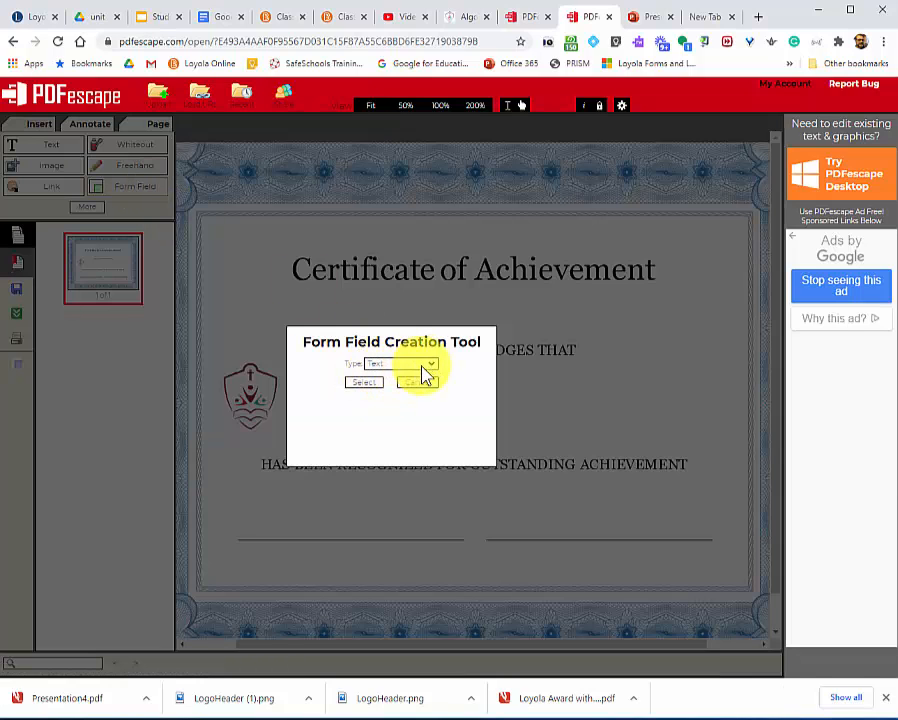
click(367, 385)
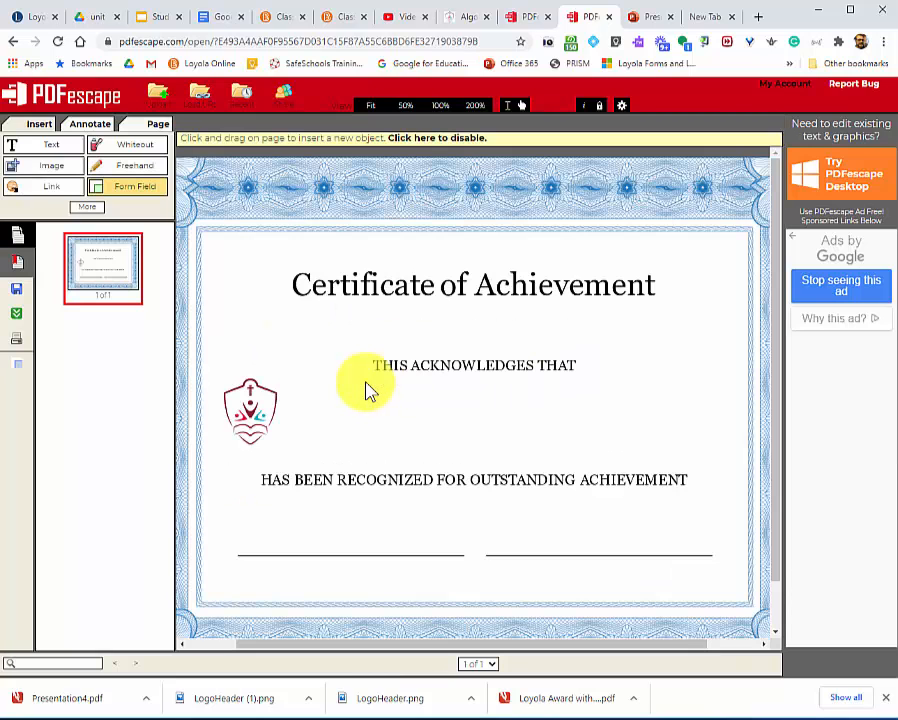
click(312, 381)
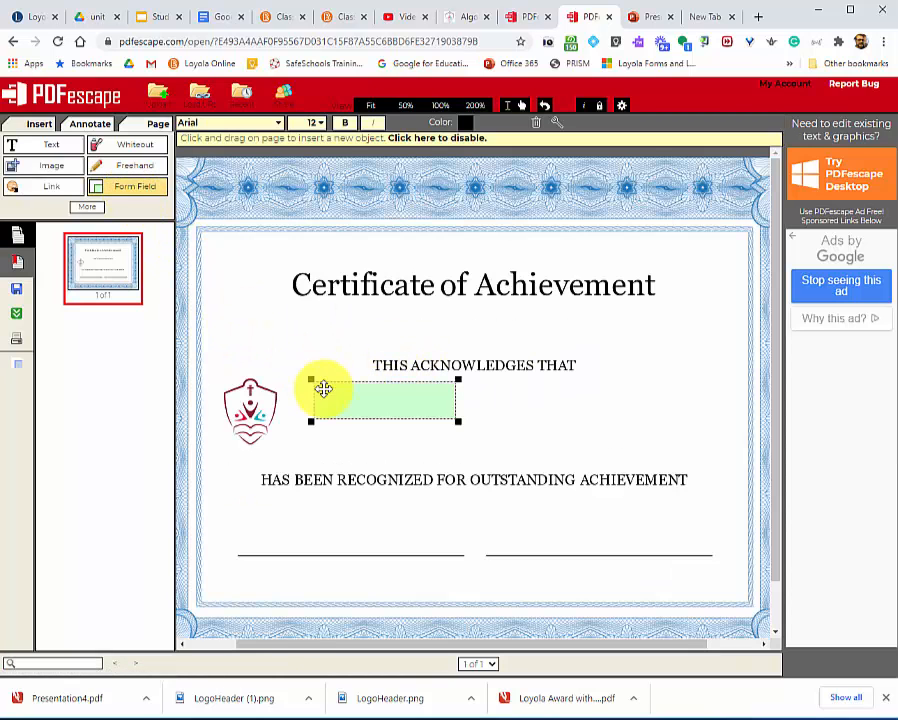
Name the form field {FullName}, set its alignment to Center, and move it to be centred under "THIS ACKNOWLEDGES THAT".
right_click(389, 403)
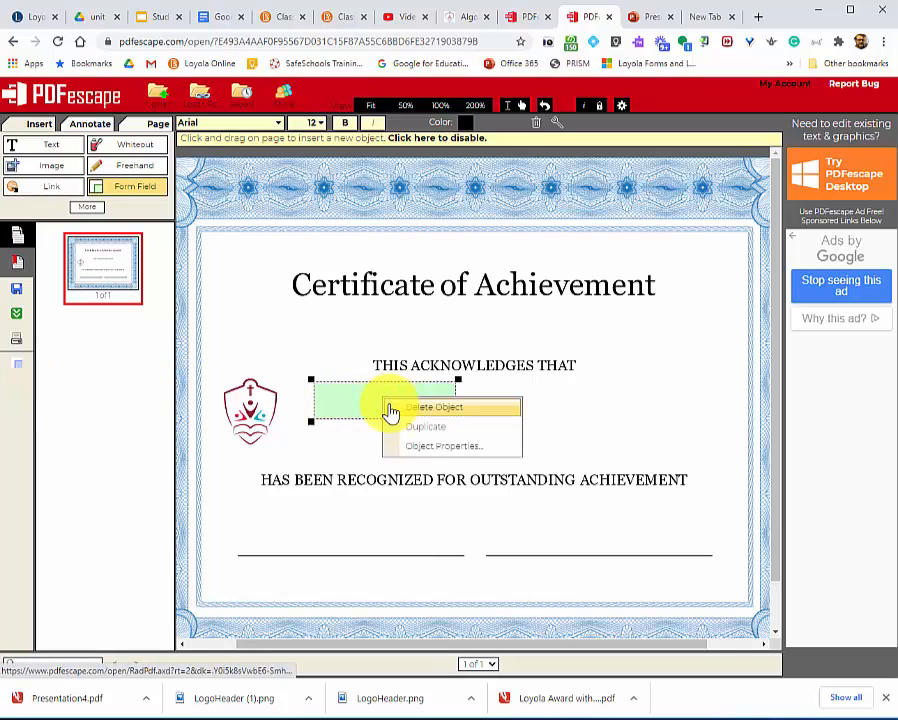
click(424, 458)
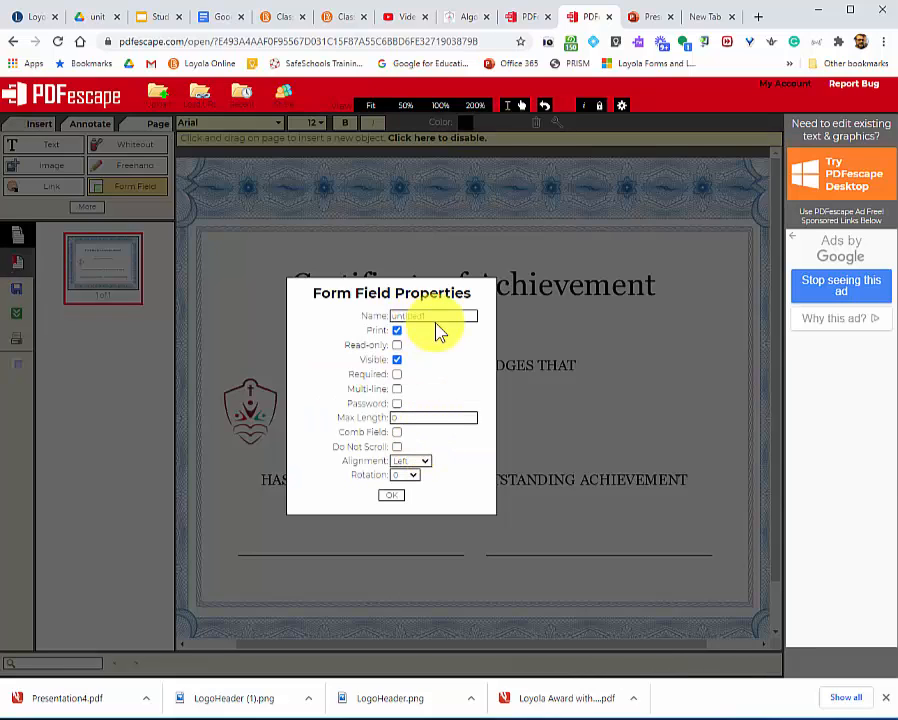
drag(434, 314, 373, 320)
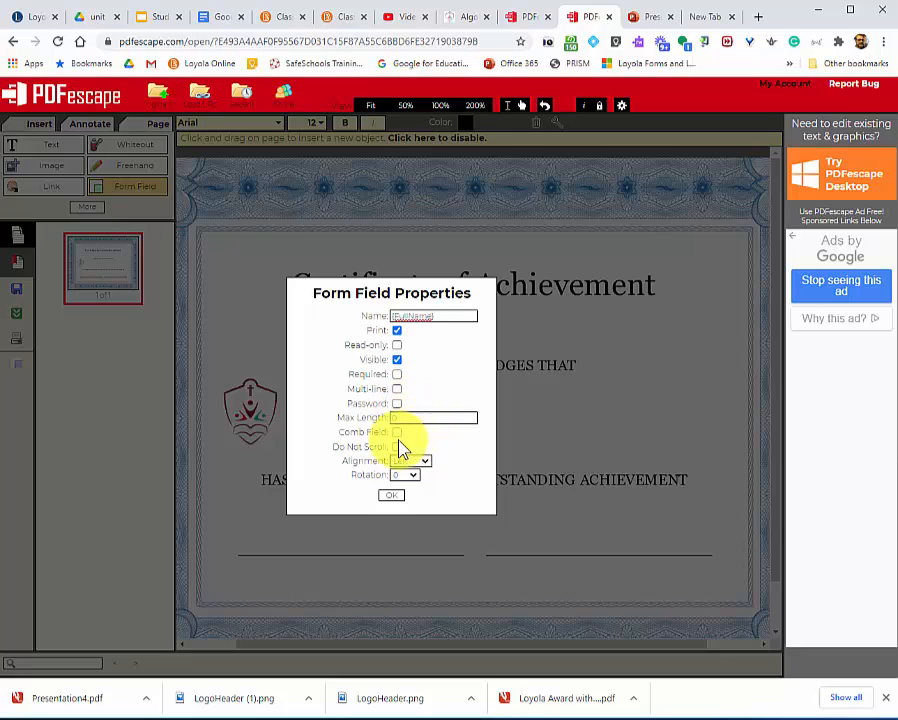
click(425, 464)
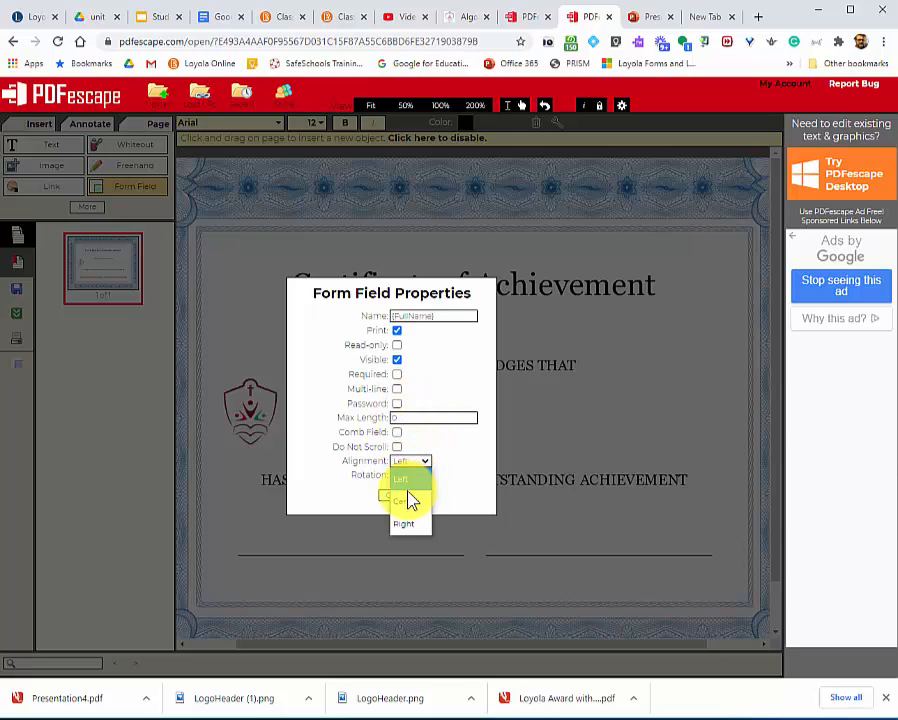
click(410, 496)
click(392, 497)
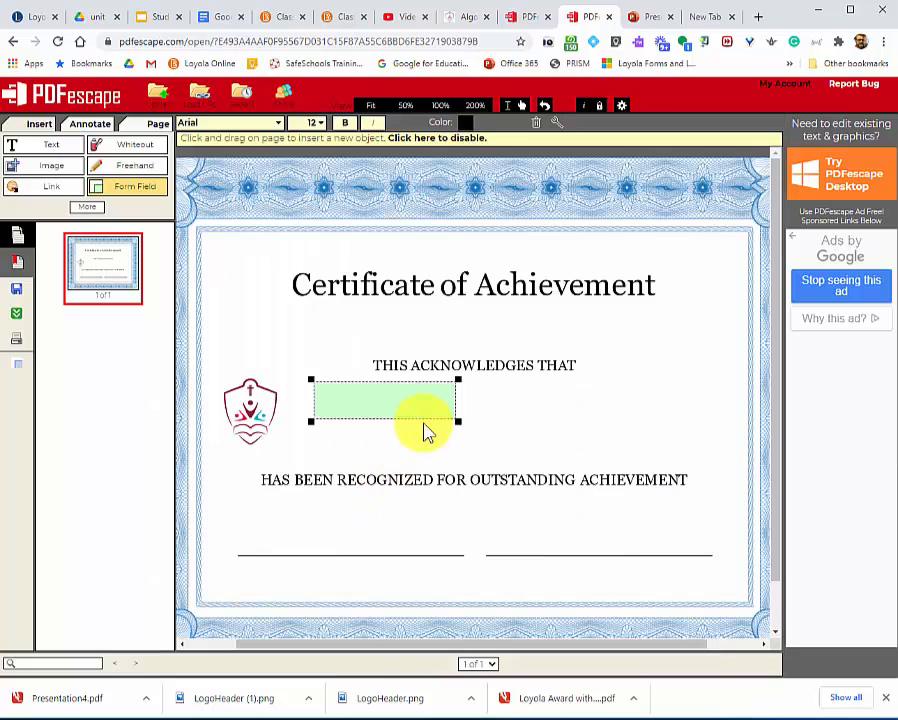
drag(396, 400, 491, 401)
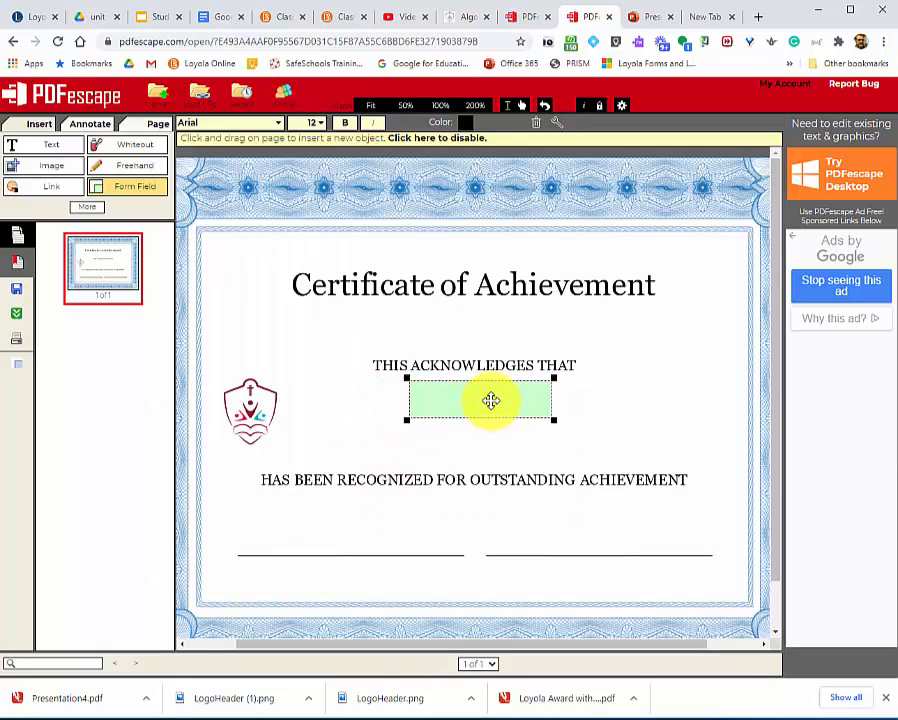
Insert a second text form field and line it up directly beneath the {FullName} field.
click(433, 435)
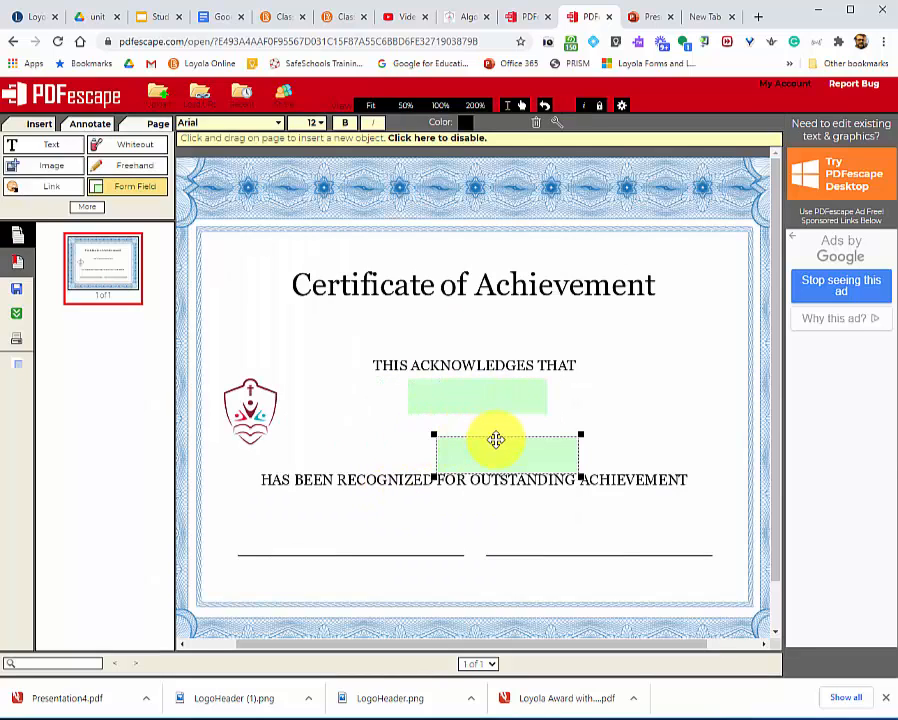
drag(487, 456, 469, 445)
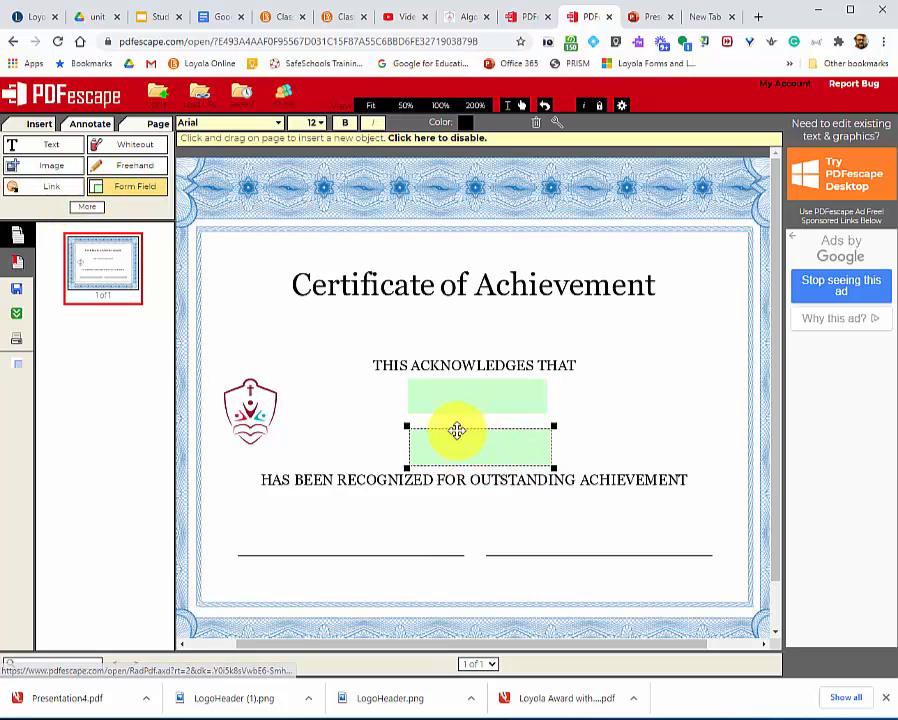
Name the second form field {AwardDescription}, make it multi-line, and set its alignment to Center.
right_click(469, 445)
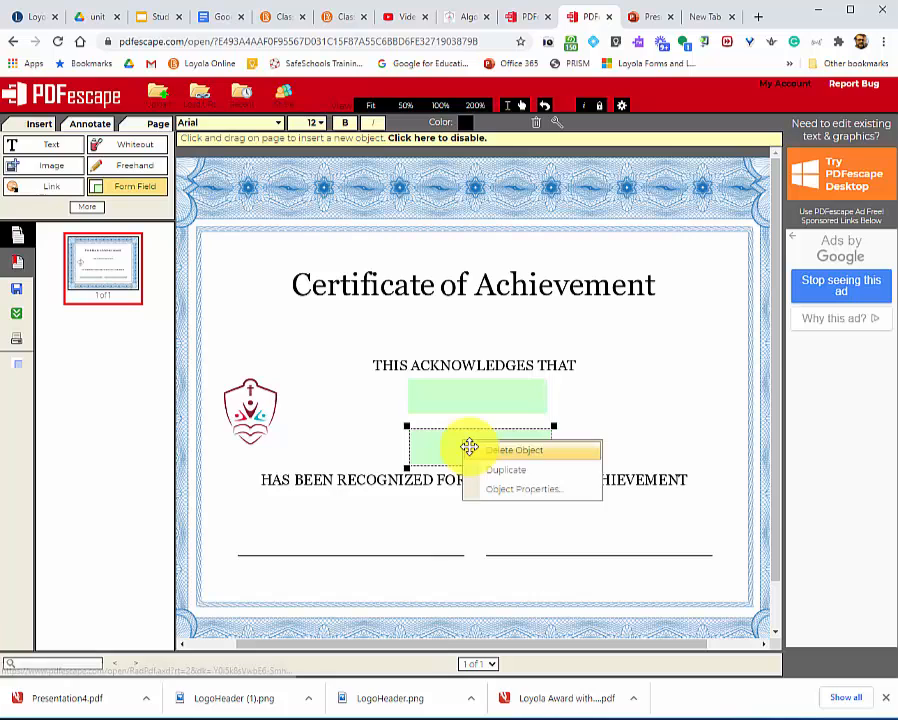
click(504, 486)
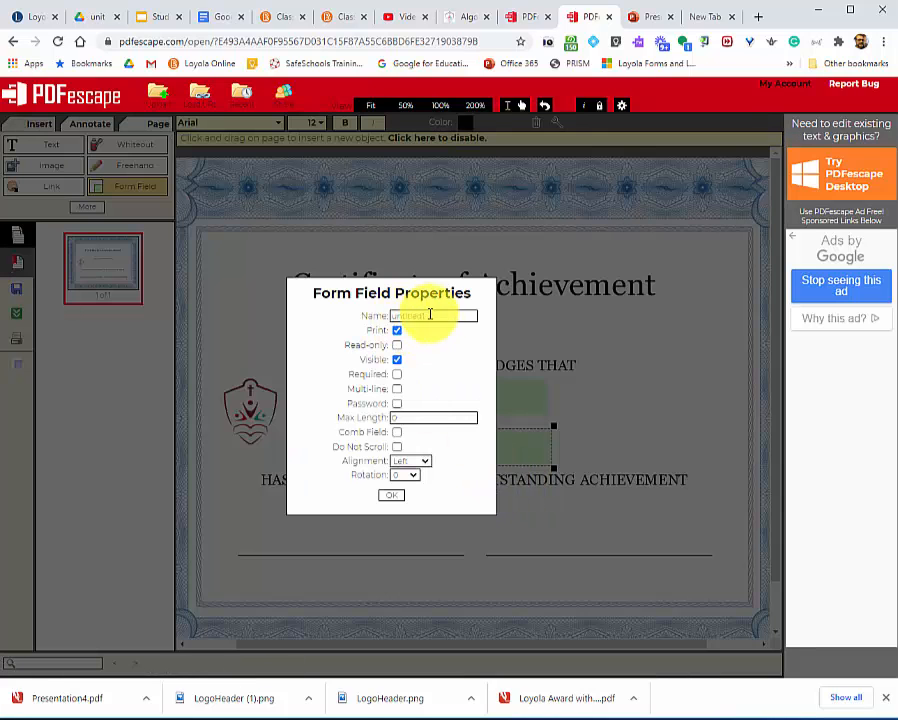
drag(436, 316, 333, 311)
text(AwardDe)
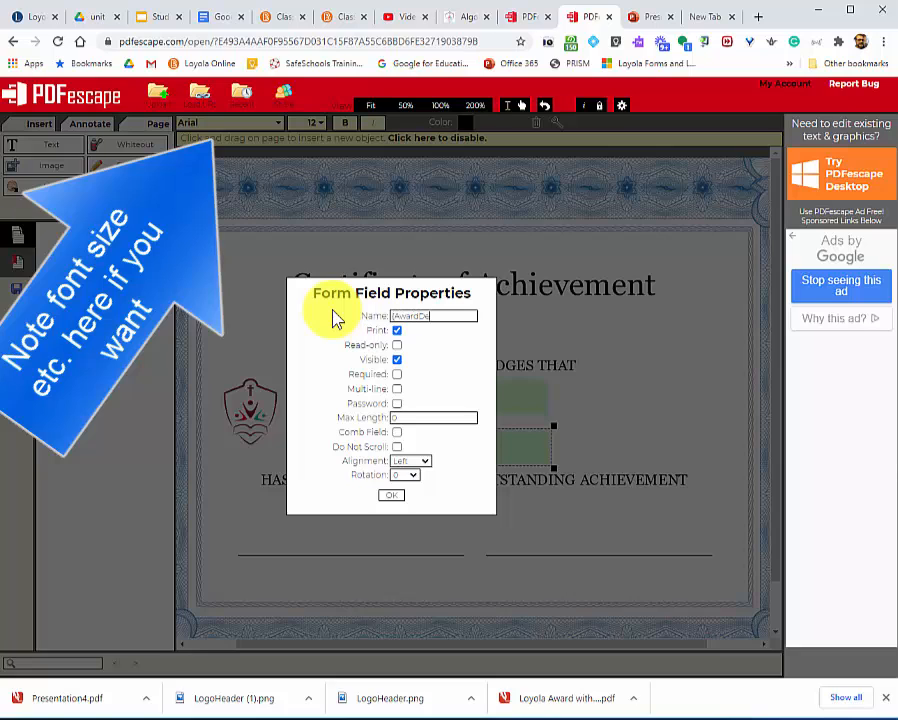
text(scription)
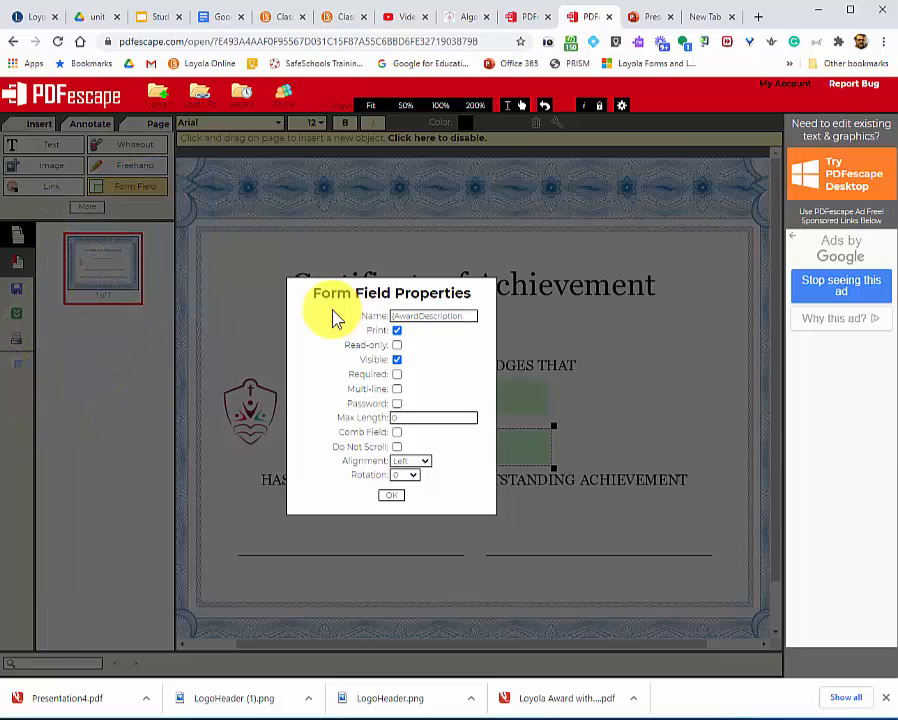
click(397, 389)
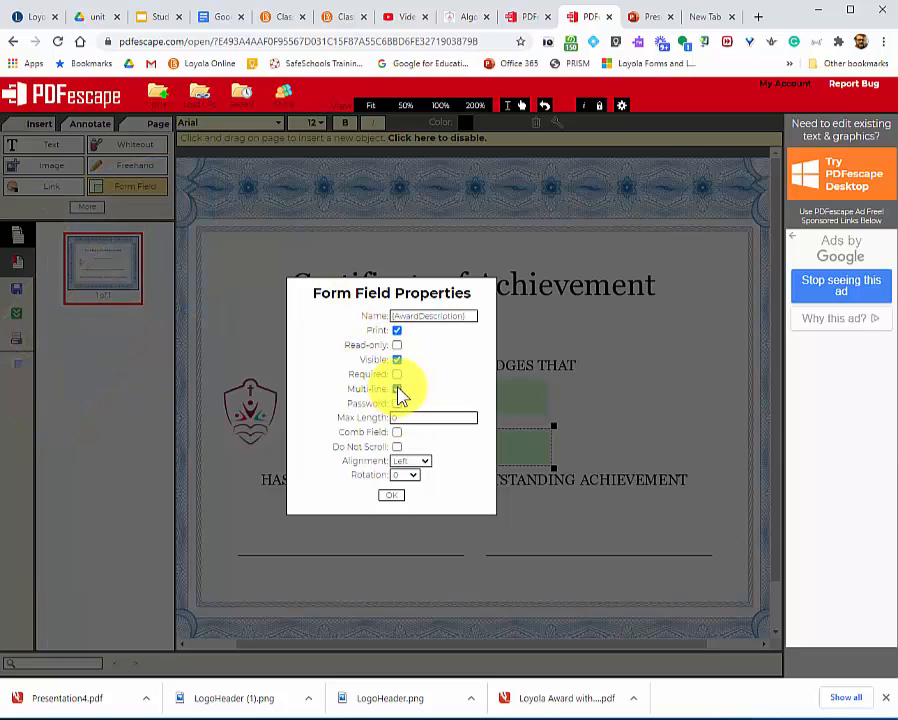
click(424, 462)
click(414, 492)
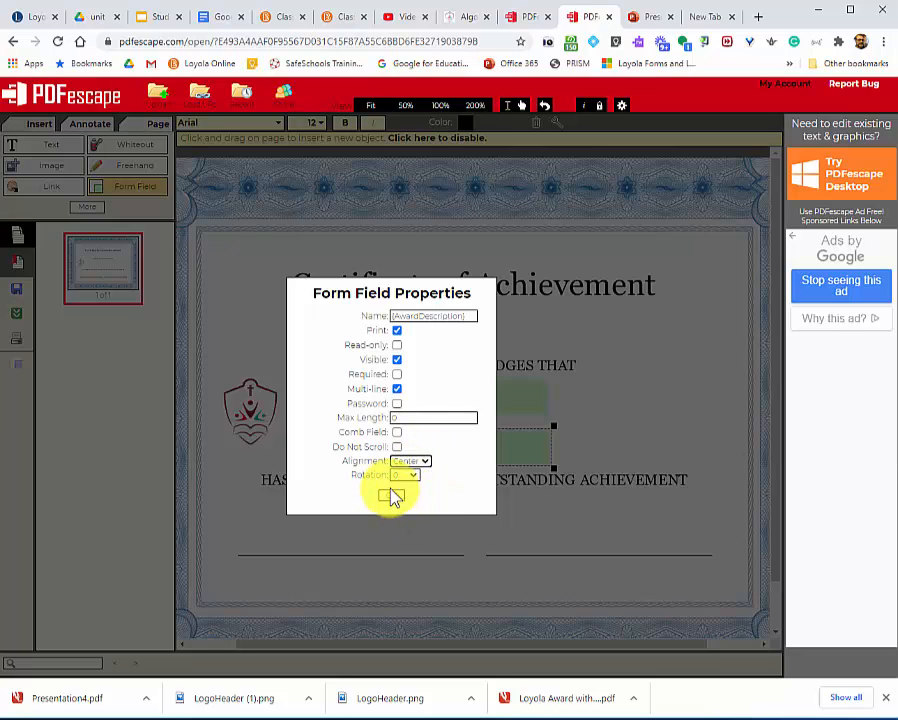
click(390, 496)
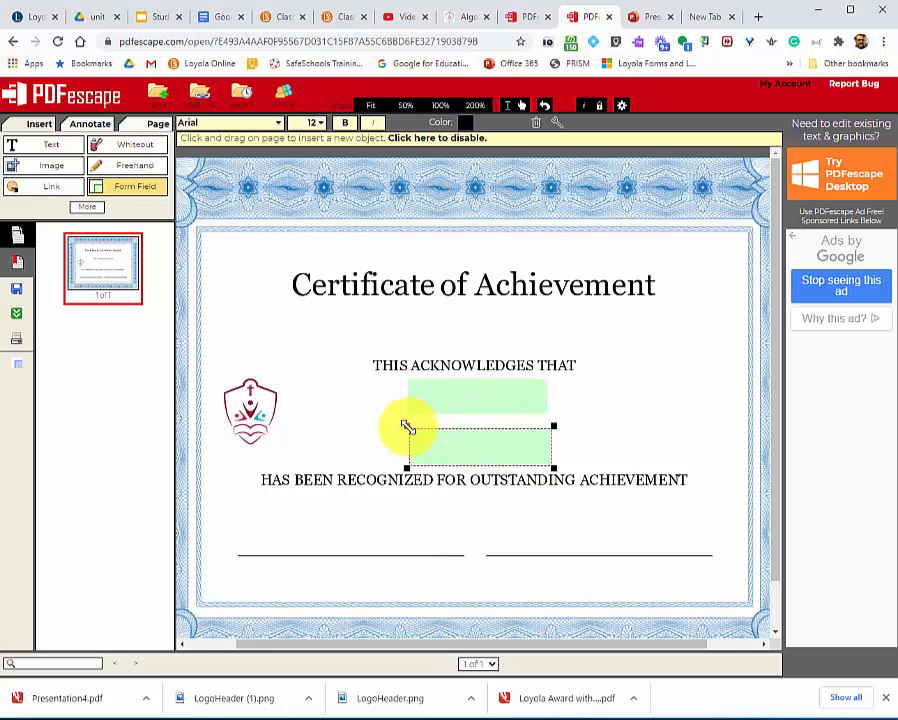
Widen the {AwardDescription} field on both sides to span roughly the width of the recognition line below it.
drag(407, 427, 317, 429)
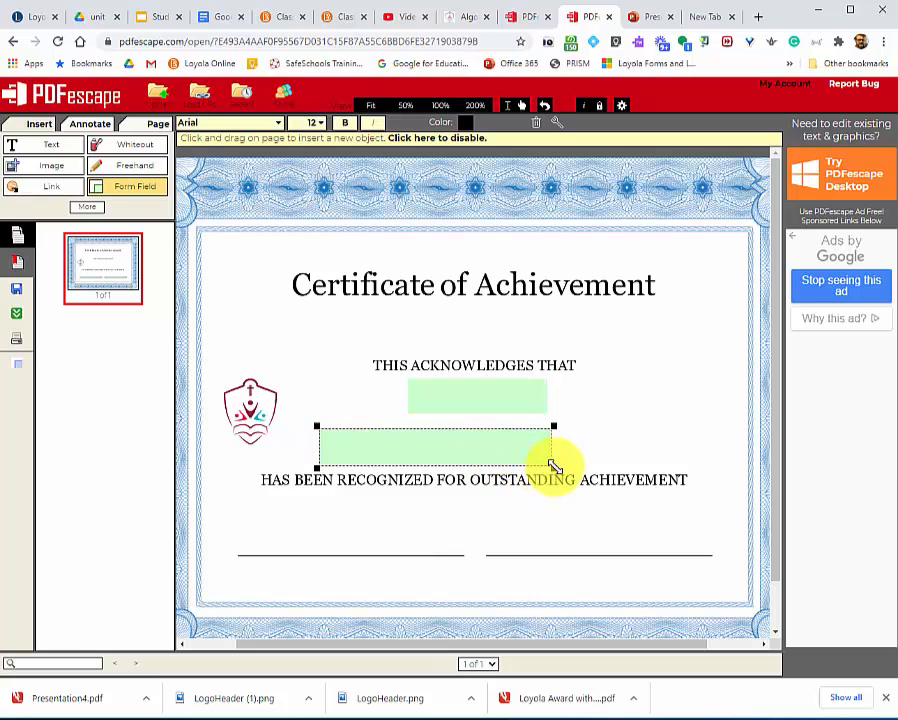
drag(554, 467, 701, 469)
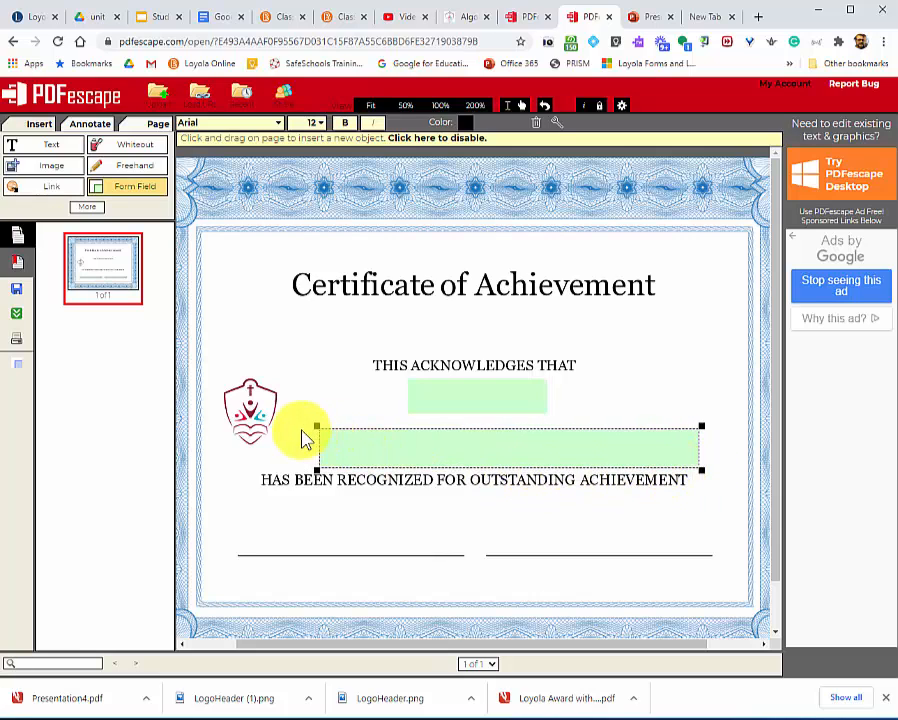
drag(316, 426, 269, 421)
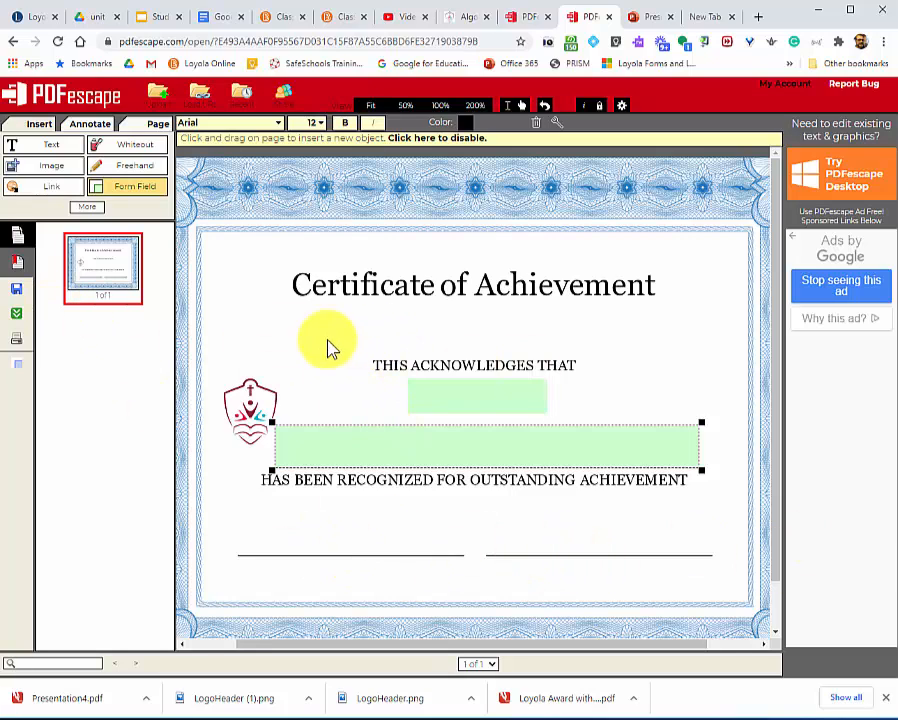
Save the edited certificate in PDFescape and download it as a PDF.
click(16, 291)
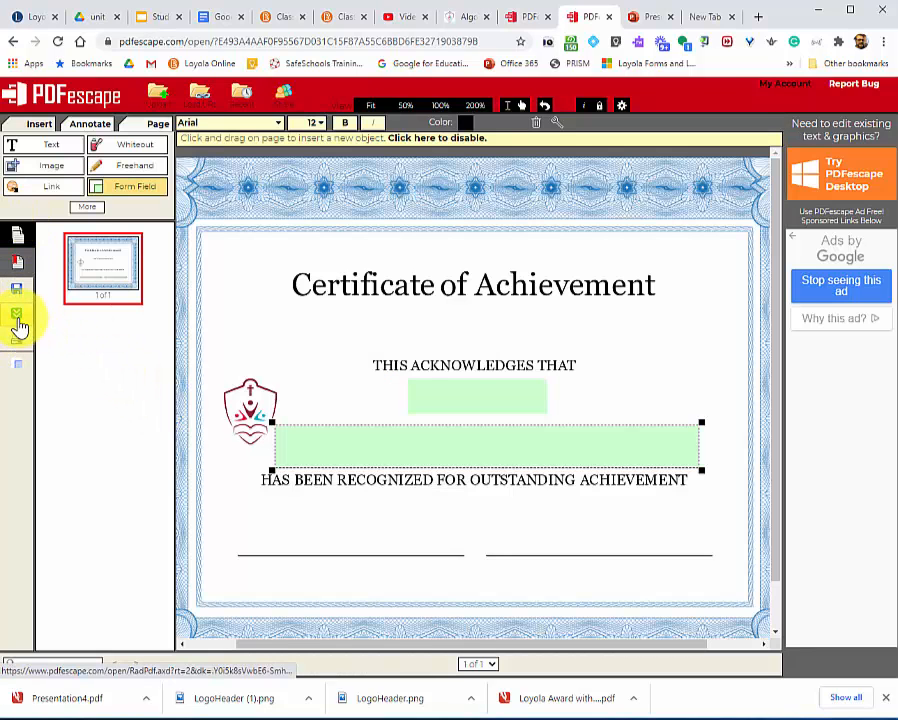
click(18, 324)
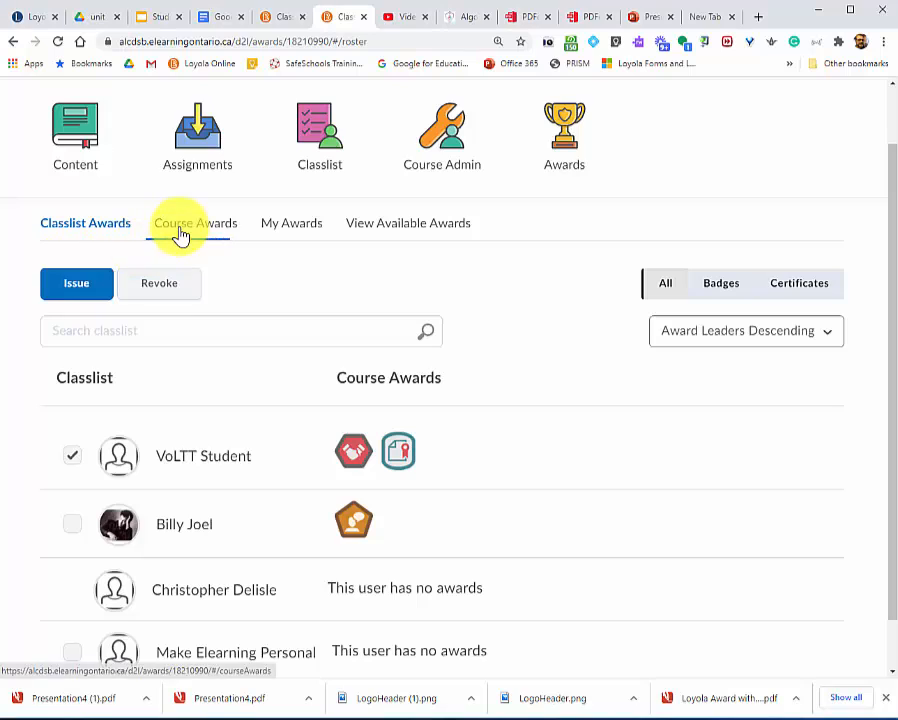
Create a new award in the Brightspace course awards, named "New Certificate" with the description "Wow great description".
click(182, 228)
click(130, 366)
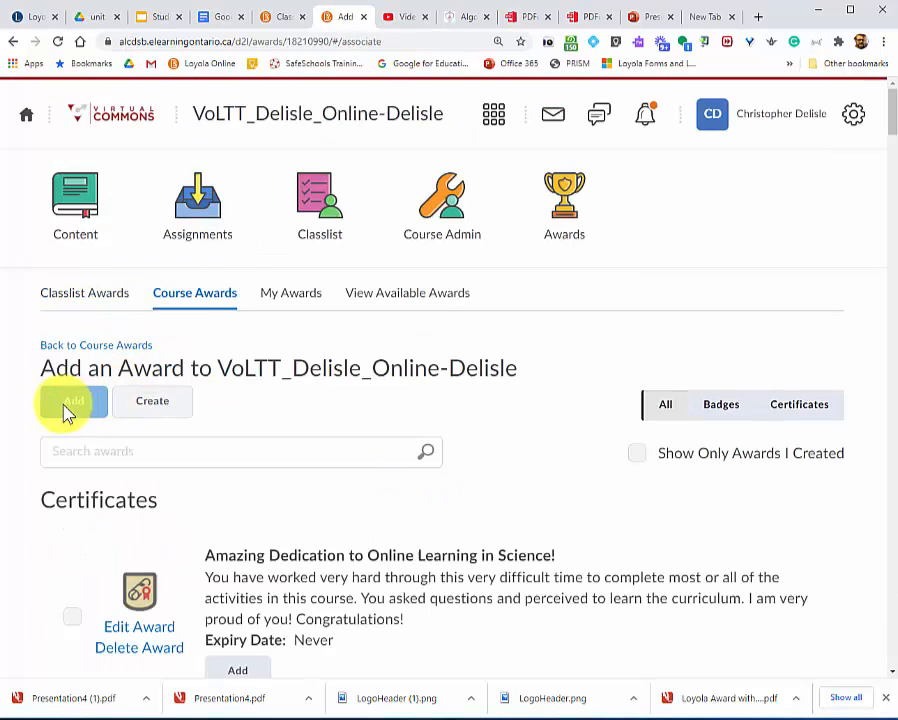
click(148, 406)
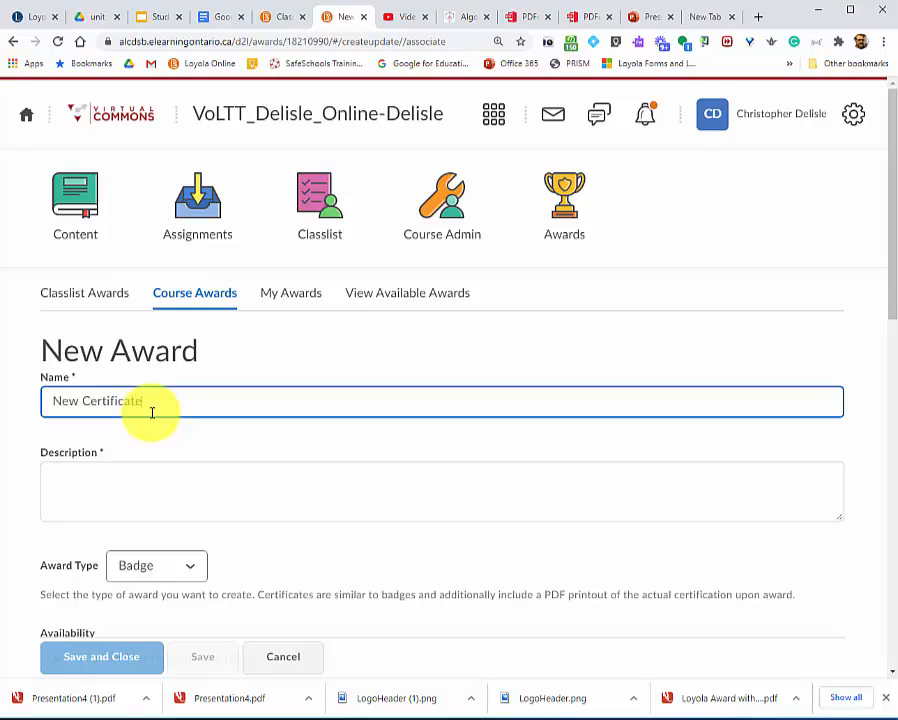
key(Tab)
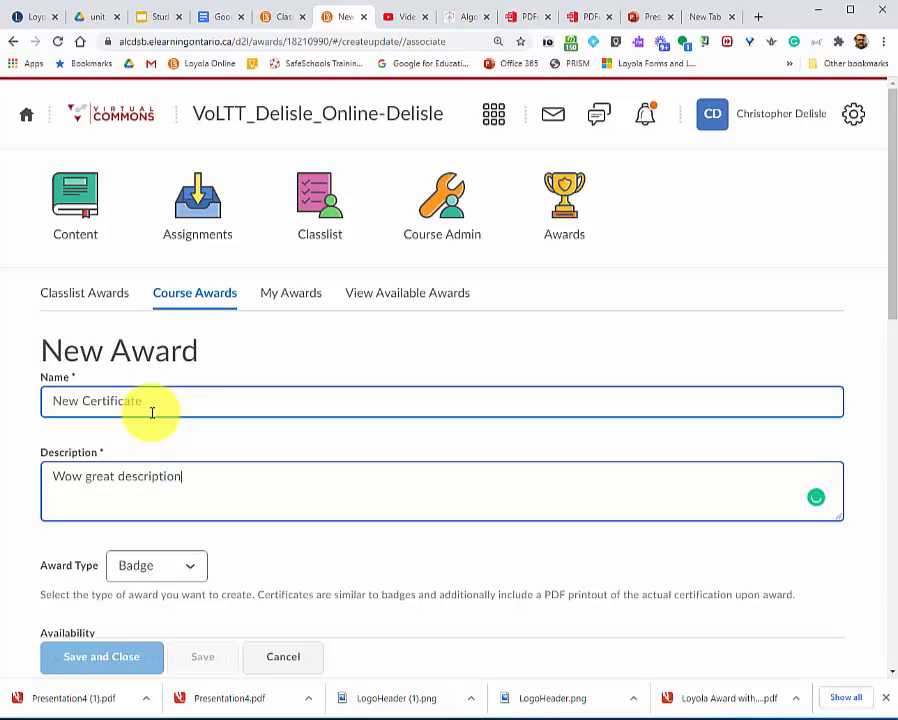
Set the award type to Certificate, make it available to other award creators and their courses, and toggle the course restriction.
scroll(176, 404, down, 4)
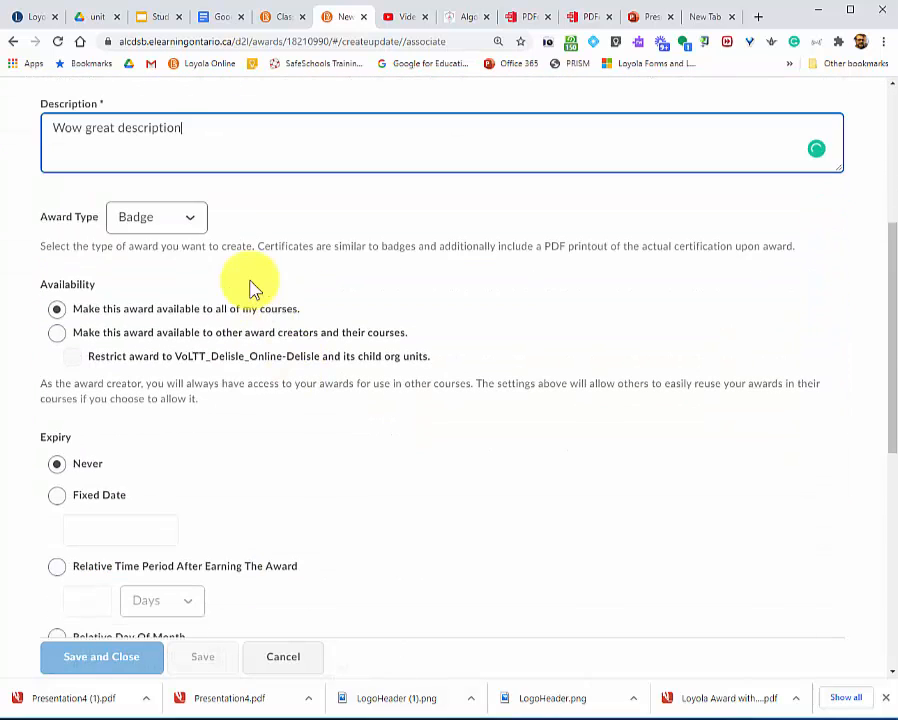
click(188, 220)
click(152, 268)
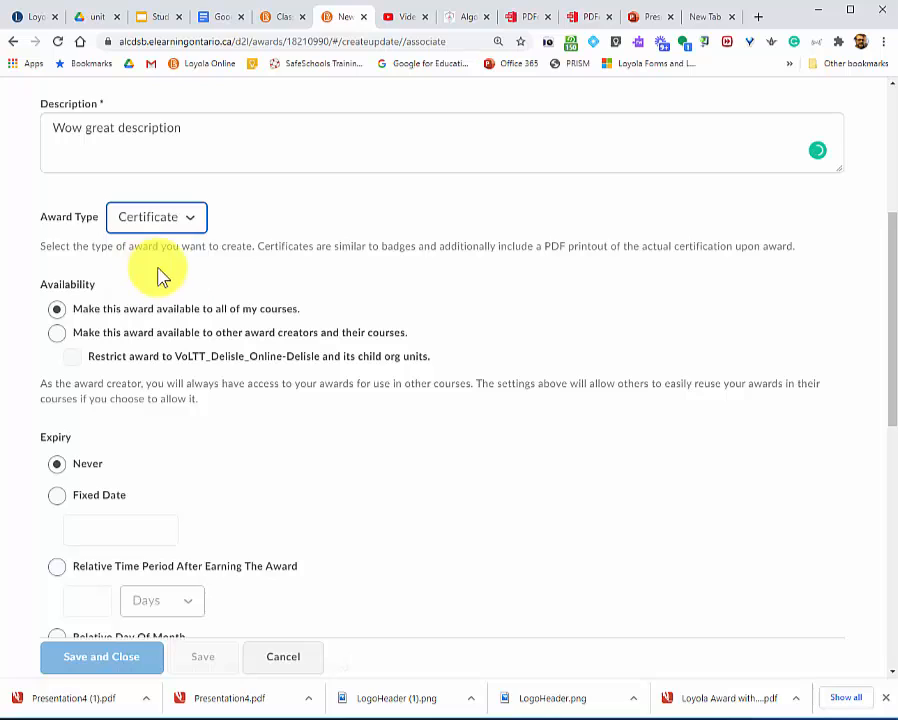
click(57, 336)
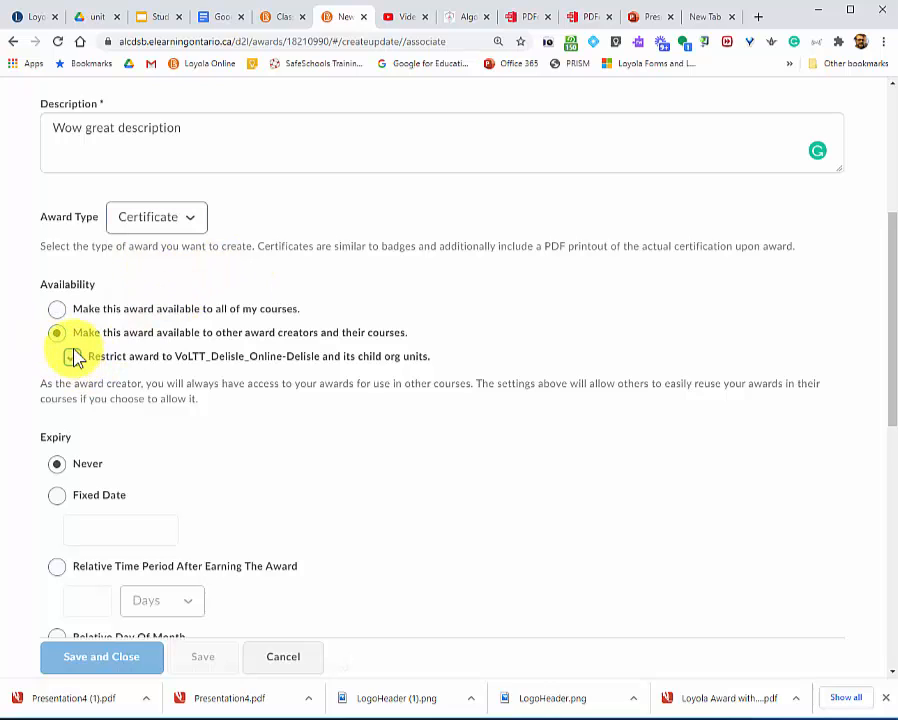
click(70, 356)
Choose Badge_Globe.png from the existing image library as the award image.
scroll(236, 406, down, 5)
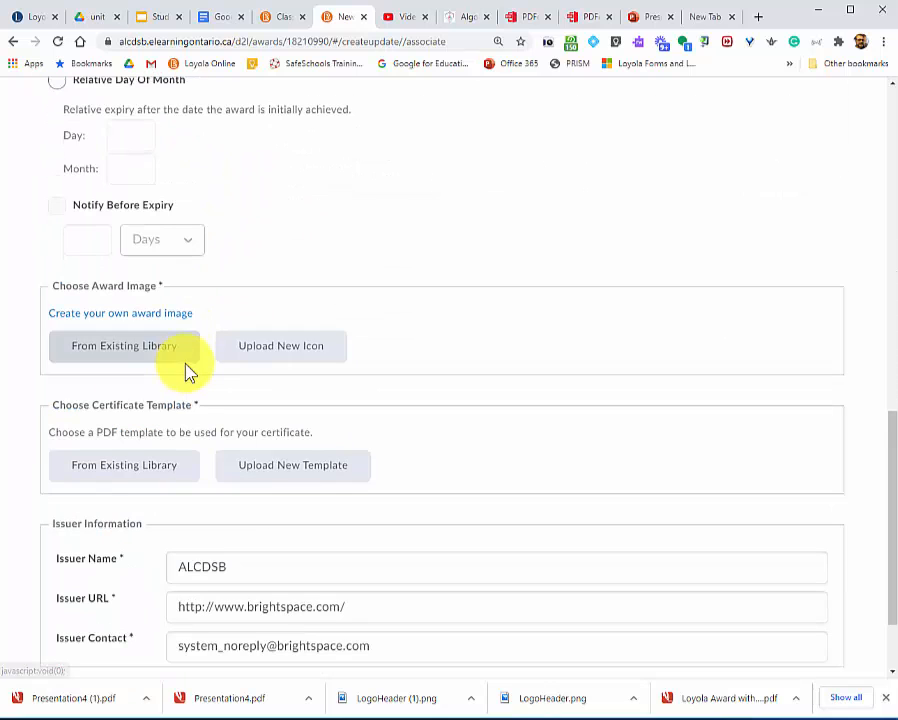
click(86, 364)
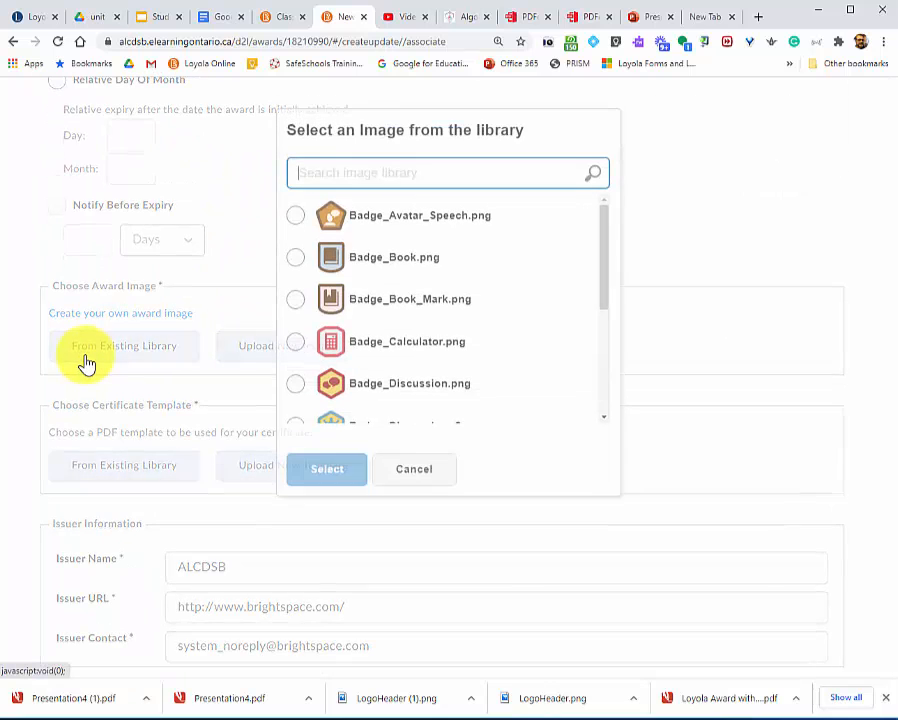
scroll(345, 305, down, 2)
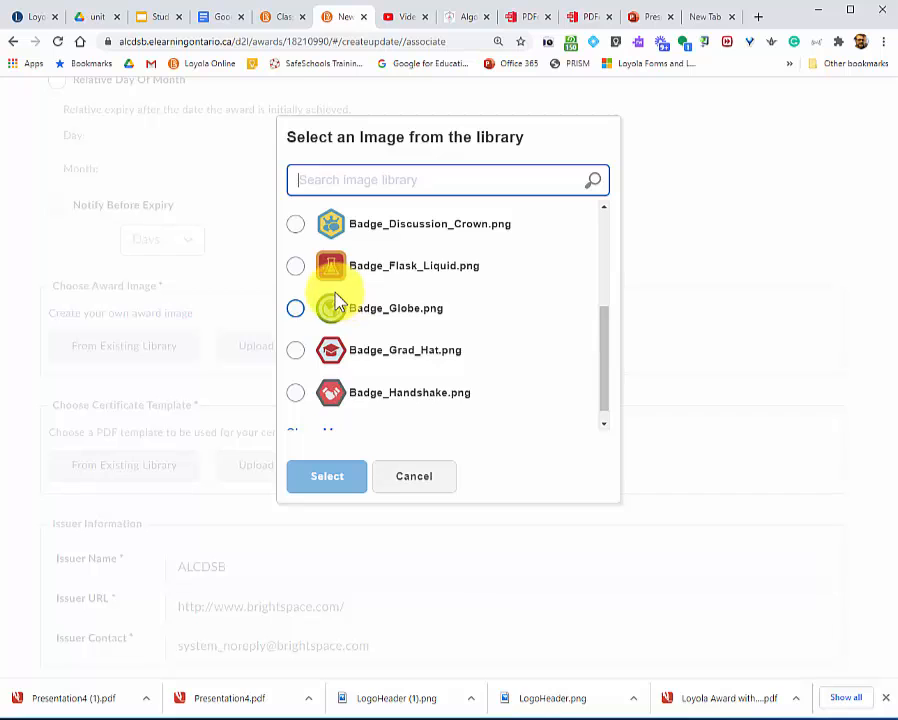
scroll(350, 320, down, 1)
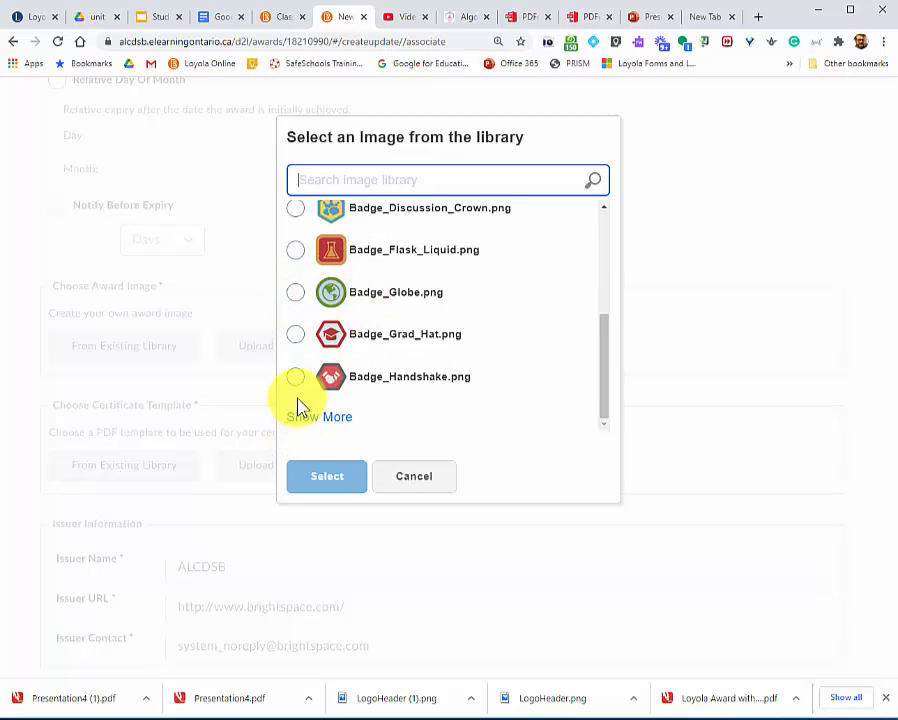
click(296, 293)
click(330, 480)
Upload Presentation4 (1).pdf from the AAA TEMP folder as the new certificate template.
scroll(250, 470, down, 1)
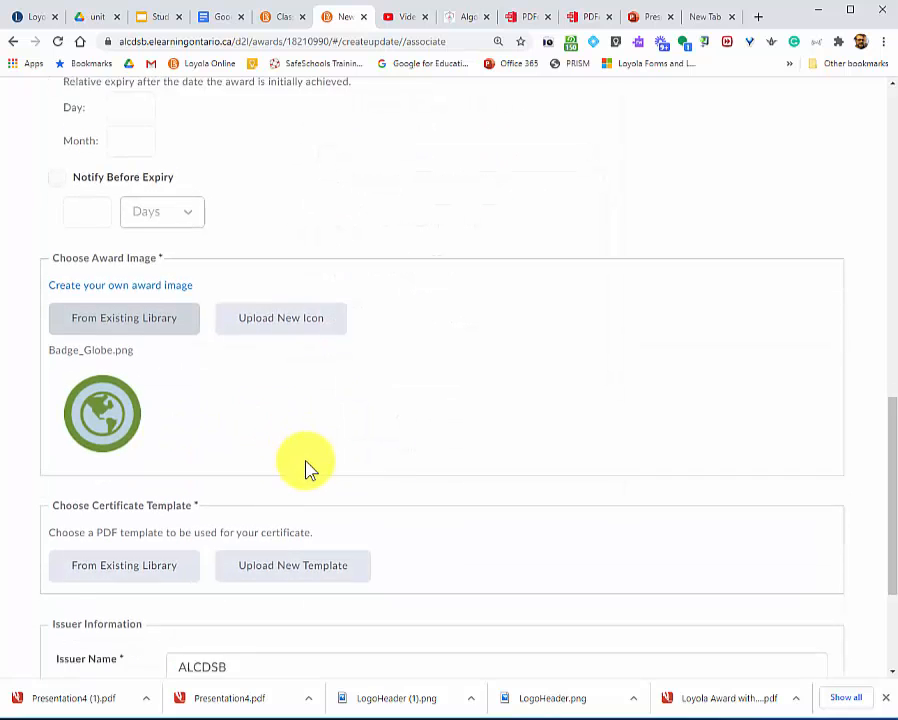
scroll(307, 468, down, 1)
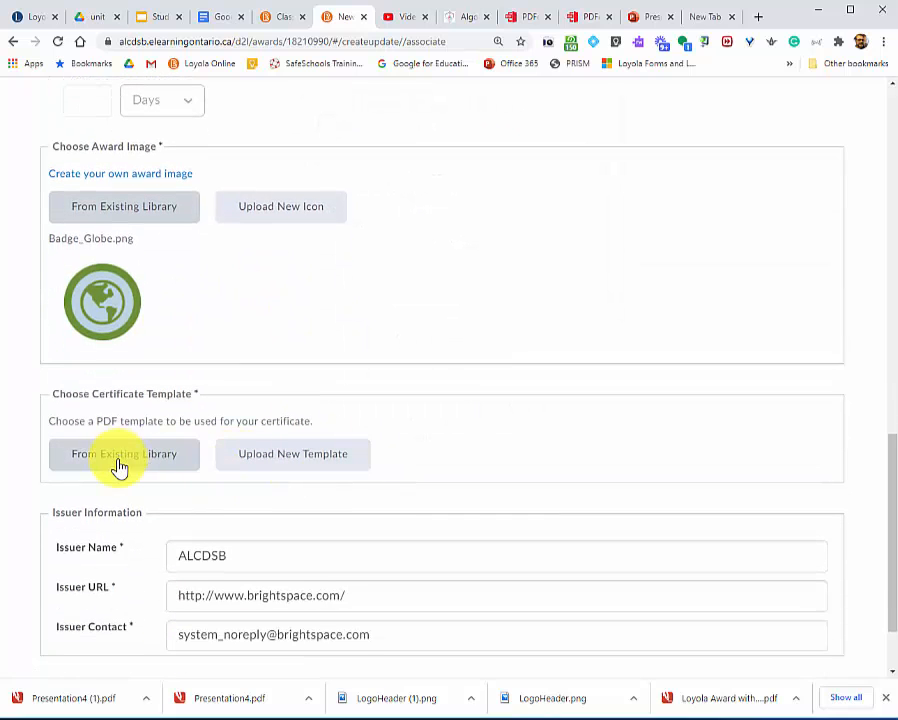
click(298, 467)
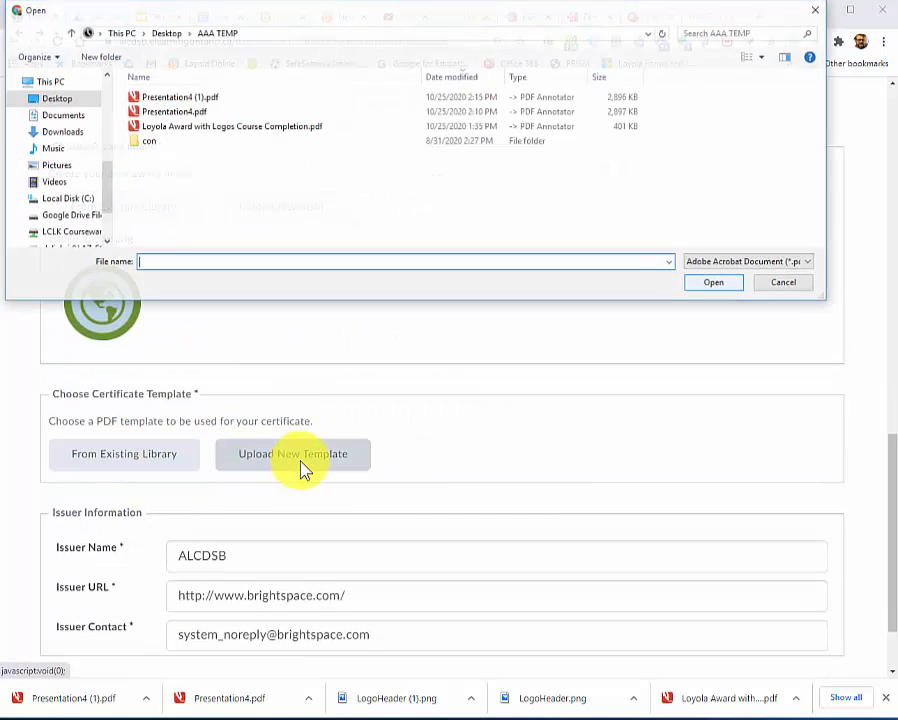
click(196, 98)
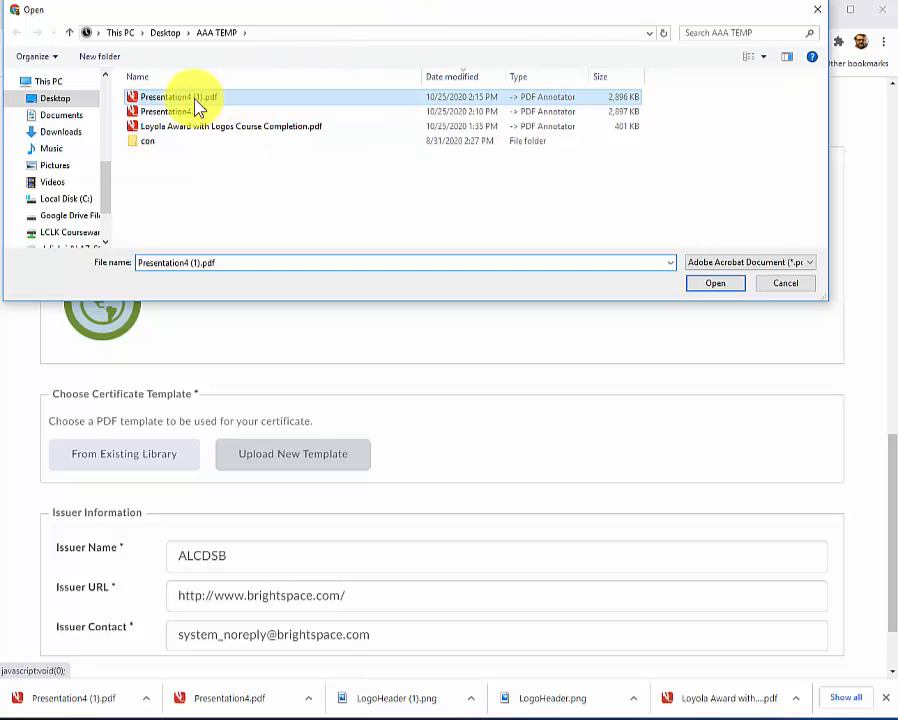
click(711, 284)
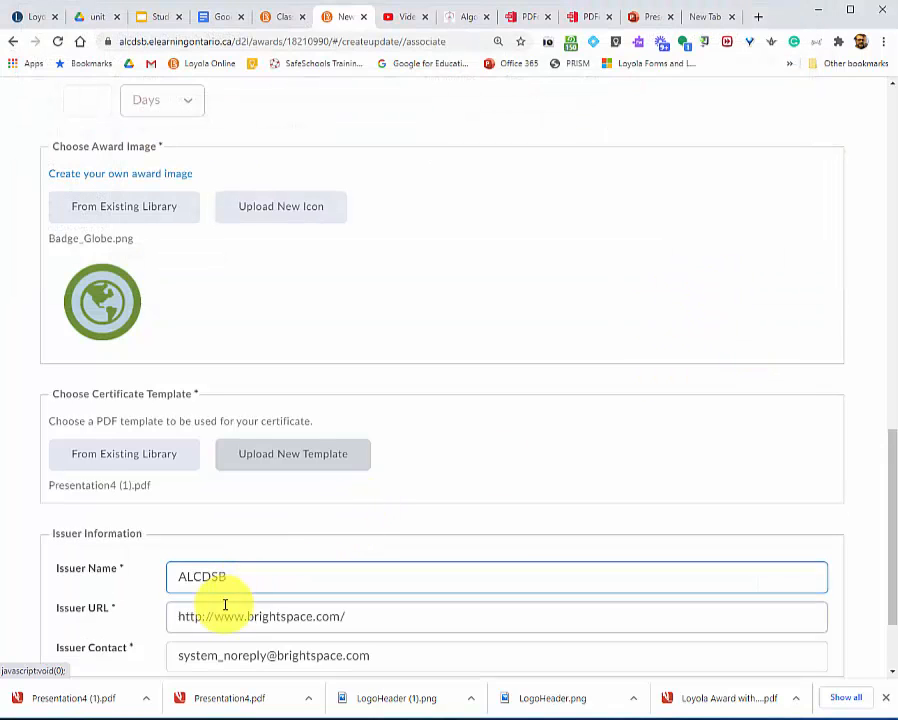
drag(360, 614, 8, 628)
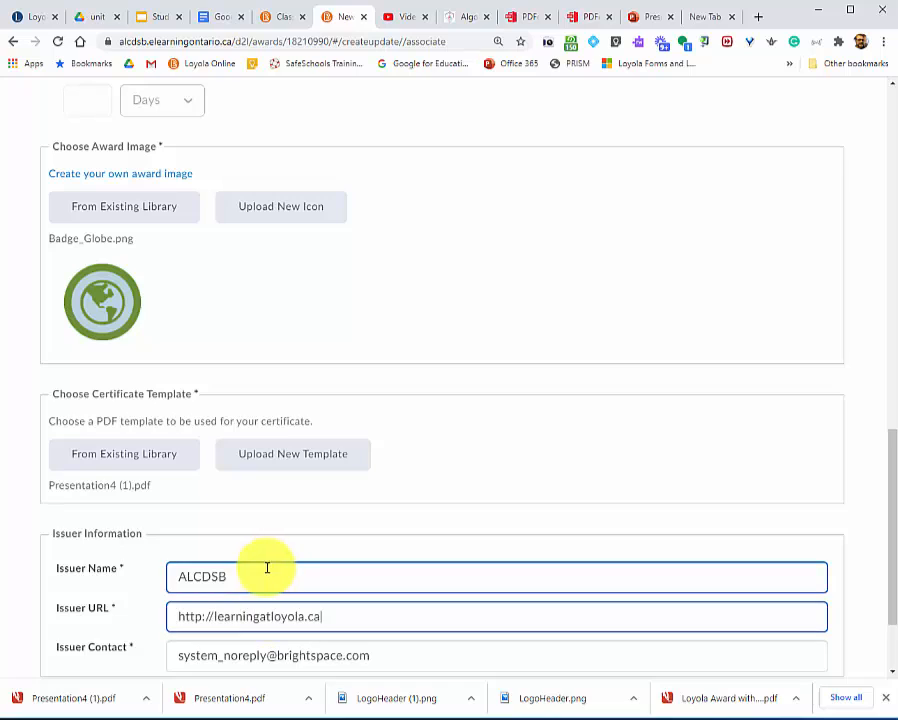
drag(267, 568, 123, 585)
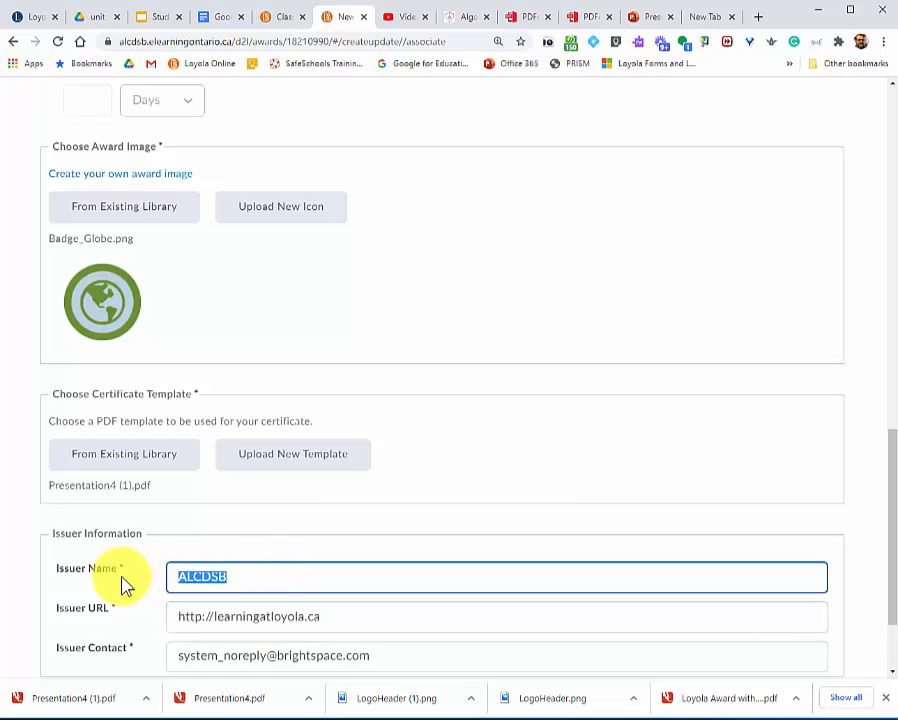
text(Mr. Delisle)
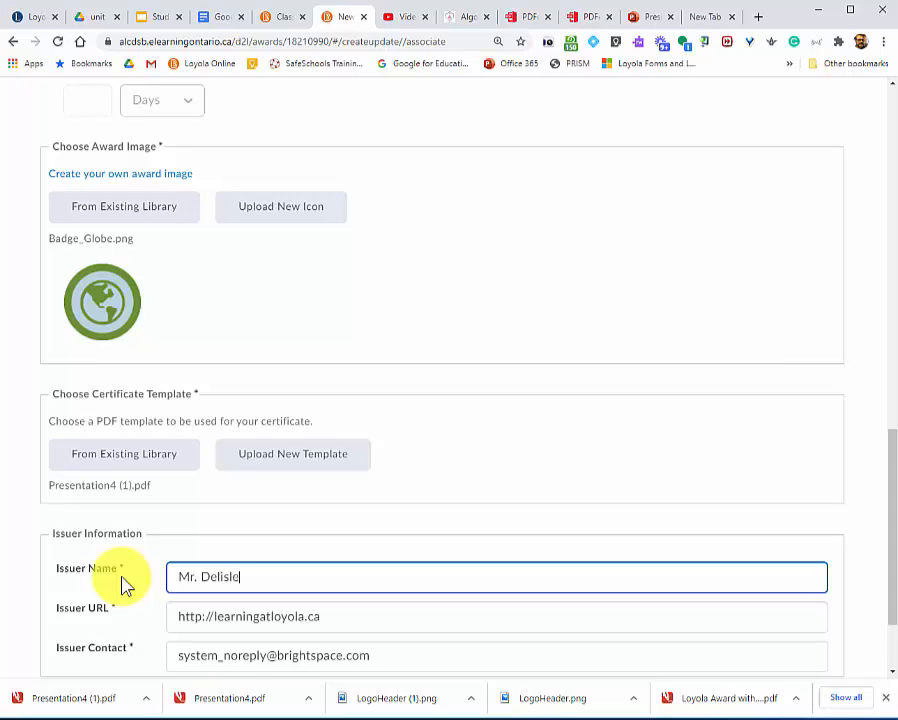
scroll(260, 568, down, 2)
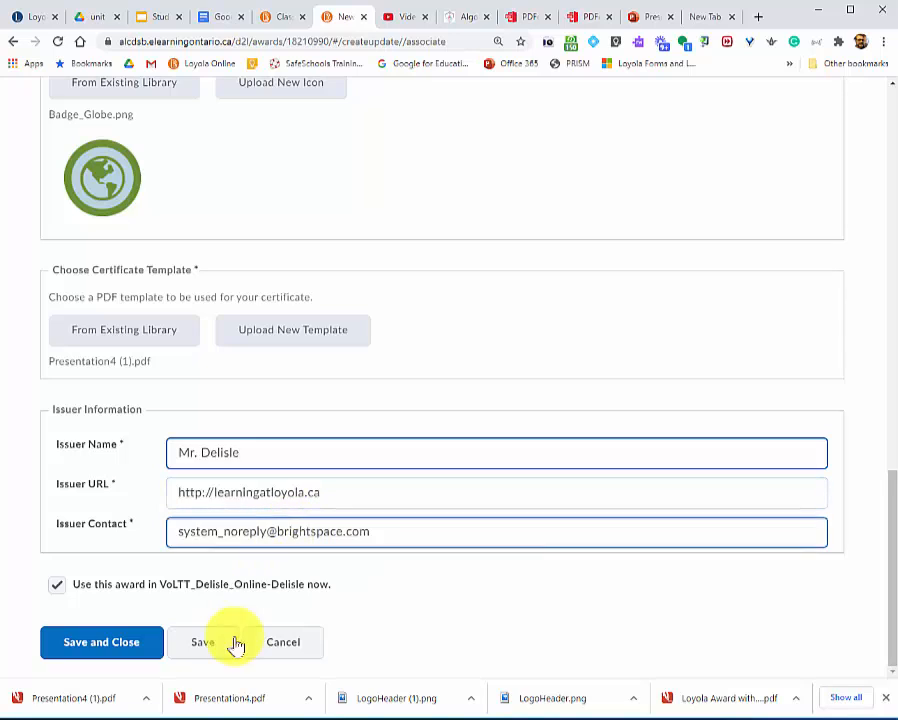
click(115, 645)
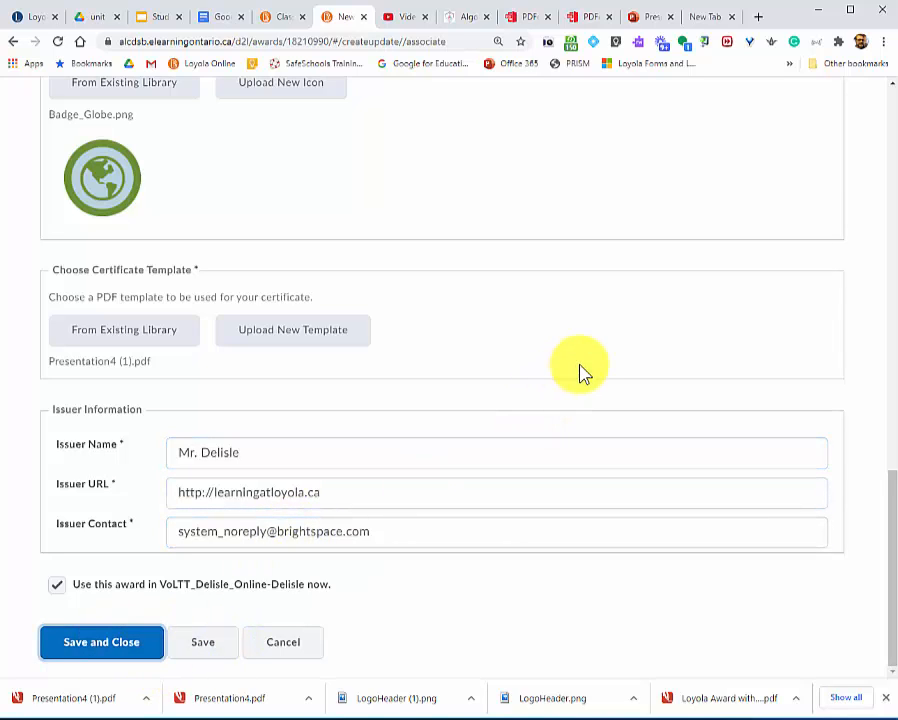
Set the credits of the New Certificate course award to 2 and save its properties.
scroll(443, 358, down, 3)
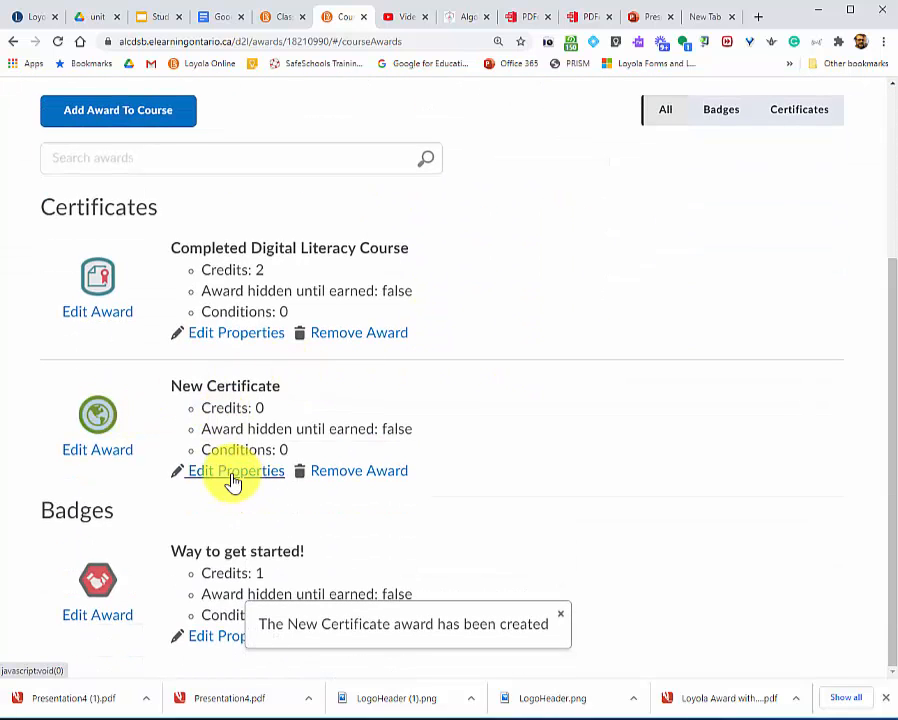
click(231, 476)
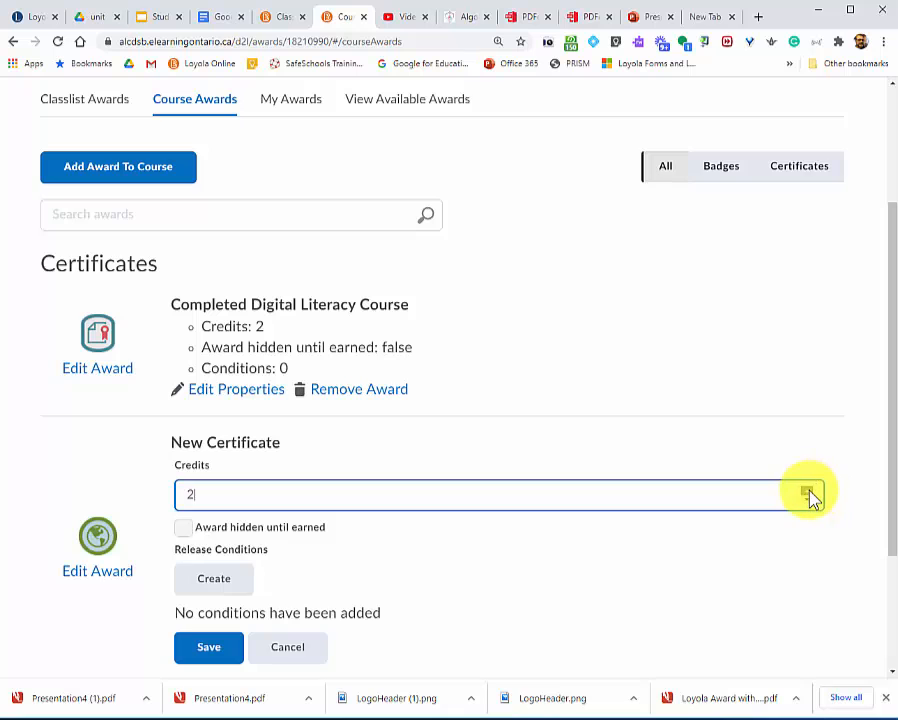
click(214, 646)
Issue the New Certificate award to the VoLTT Student account from the classlist awards, with the criteria "New Criteria Here".
scroll(207, 355, up, 2)
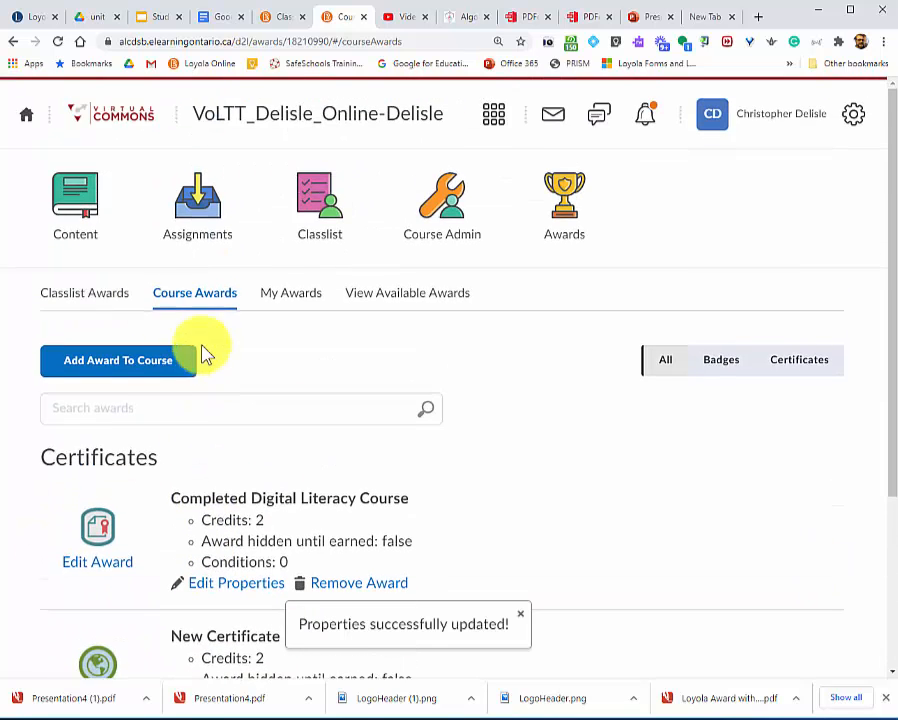
click(107, 301)
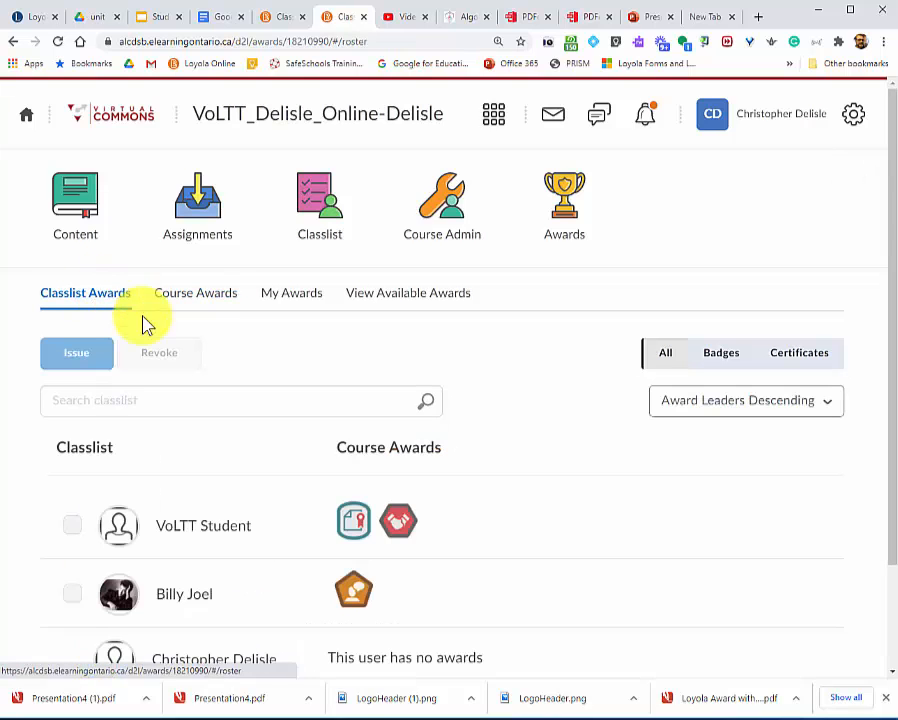
scroll(140, 430, down, 2)
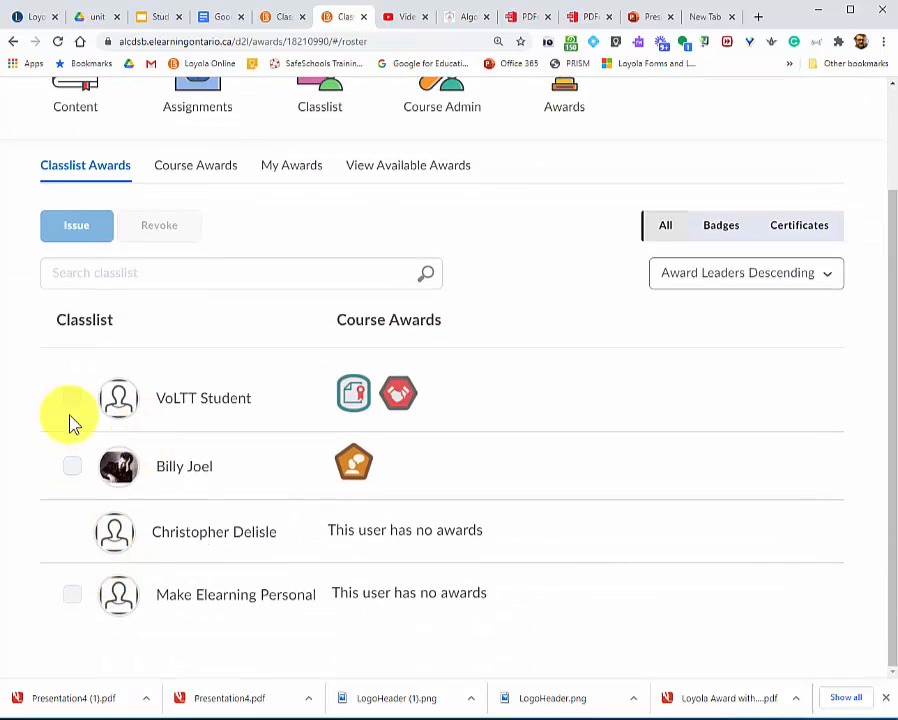
click(72, 399)
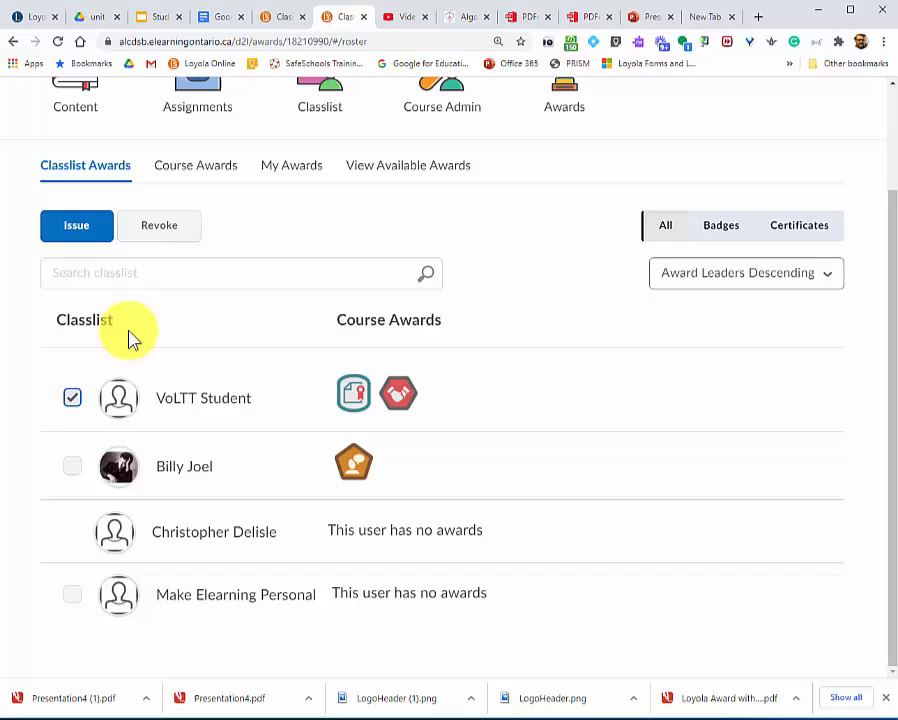
click(76, 228)
click(430, 207)
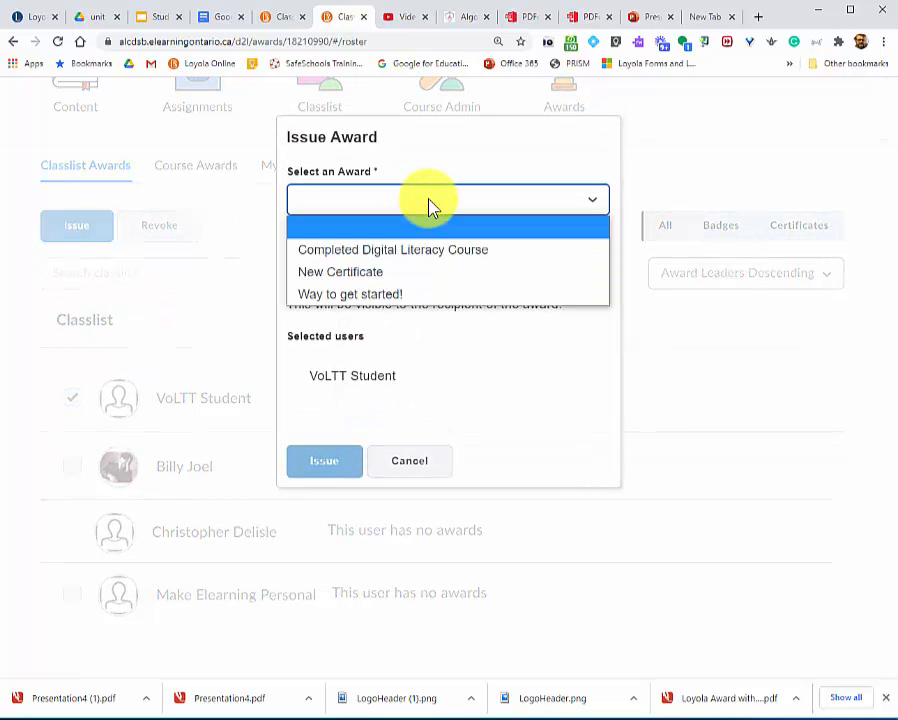
click(418, 287)
click(340, 259)
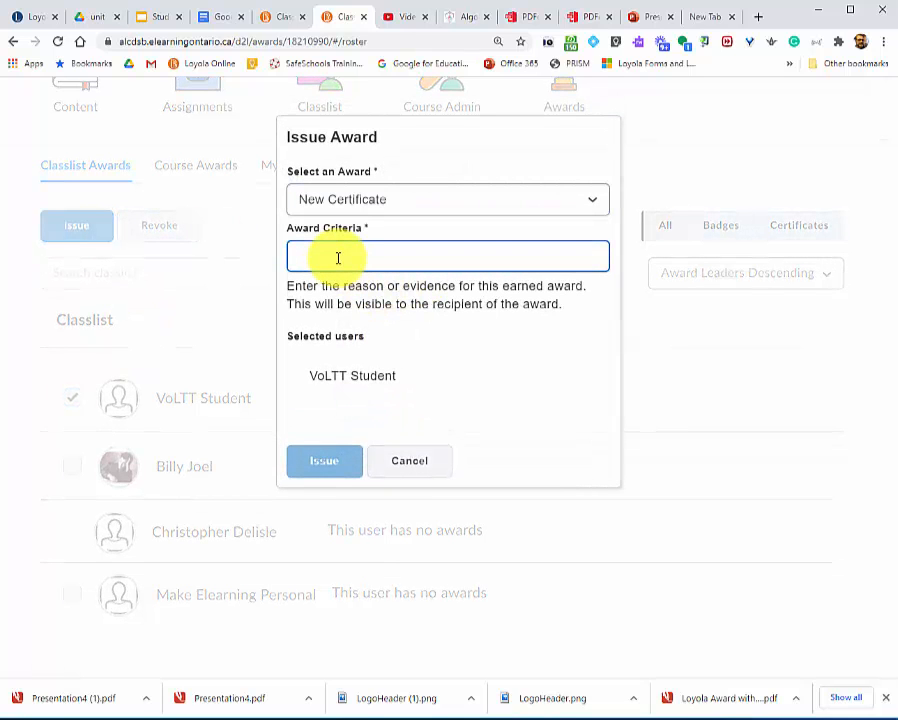
text(New Criteria Here)
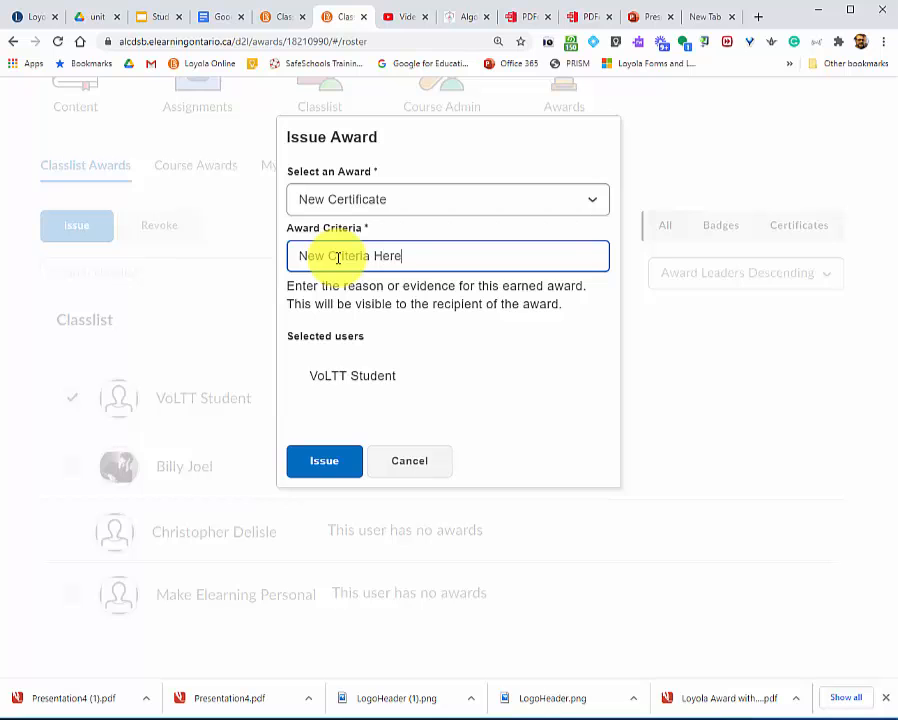
click(324, 462)
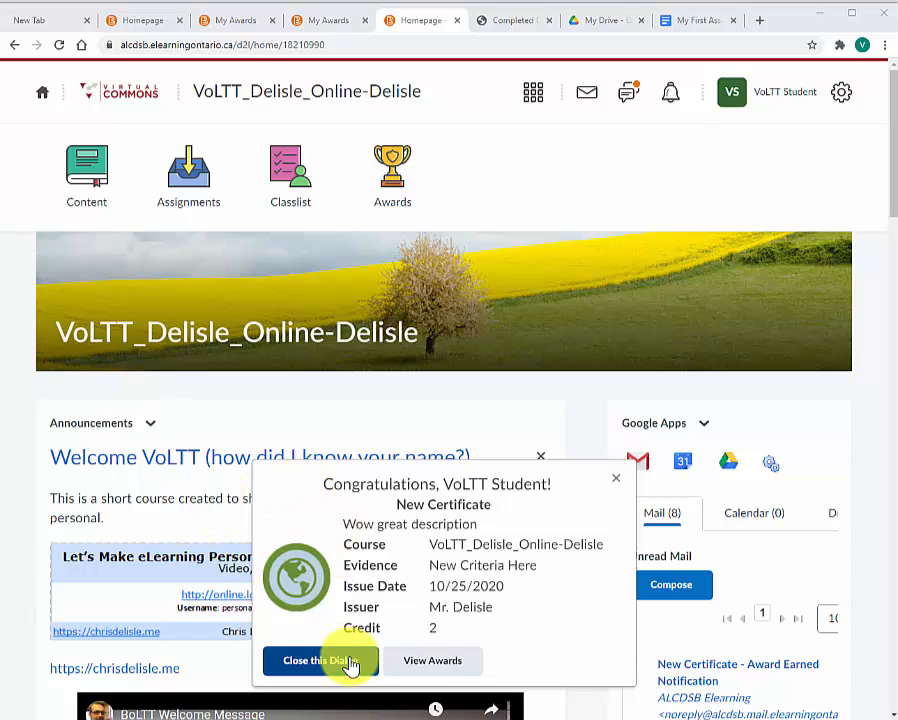
In the student's browser session, view the earned awards, generate the PDF for New Certificate and open the downloaded file.
click(455, 665)
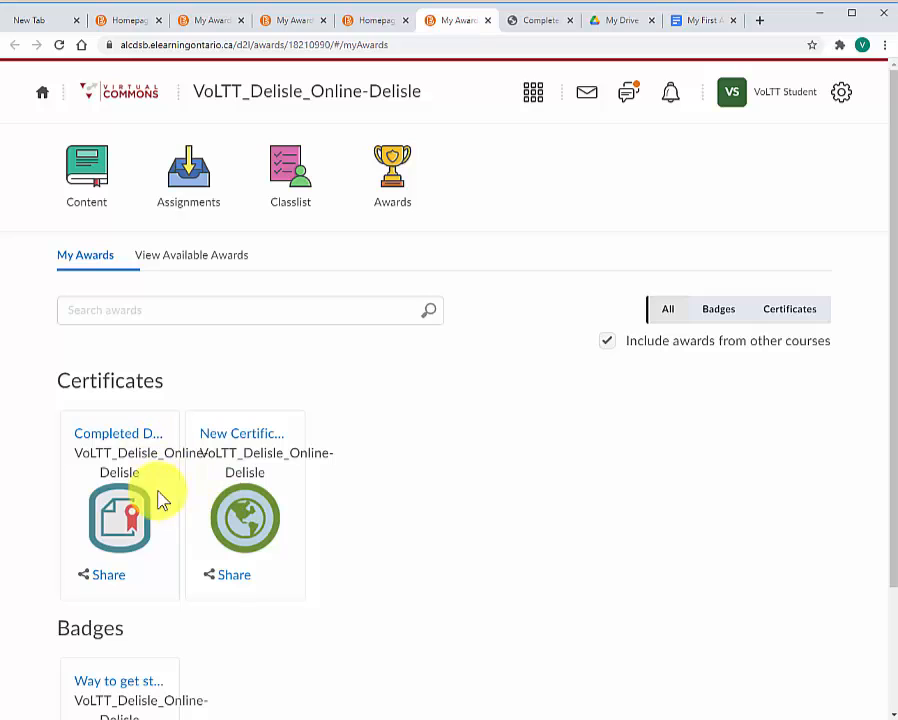
click(252, 522)
click(443, 406)
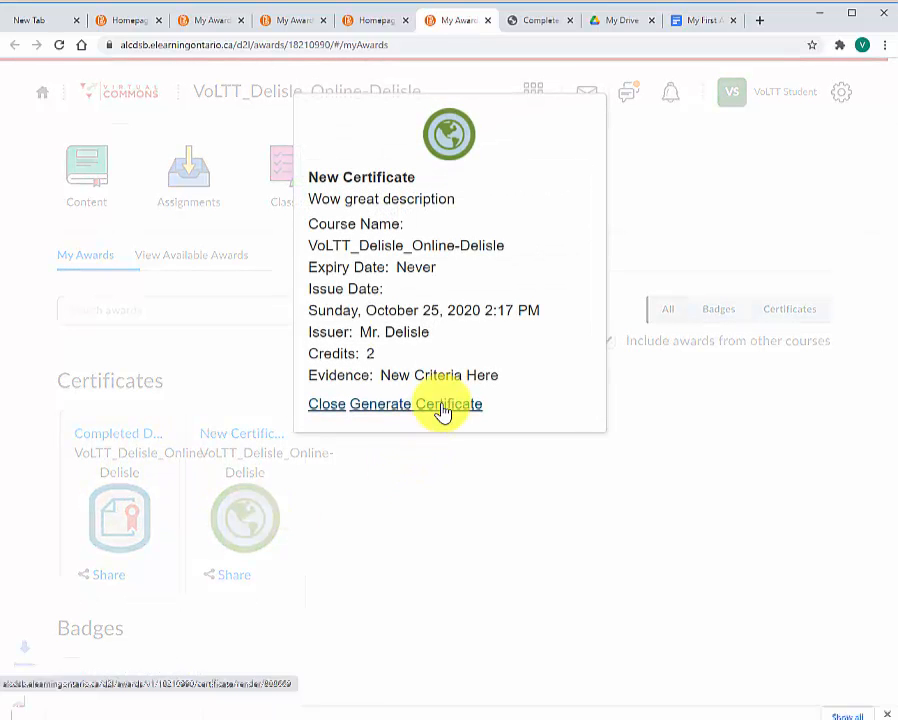
click(112, 702)
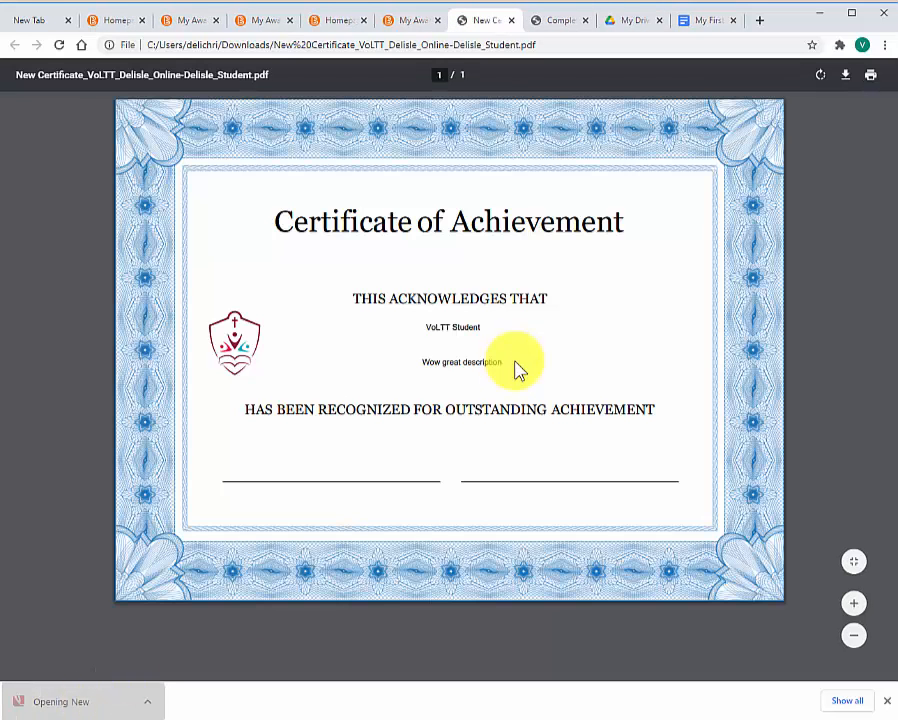